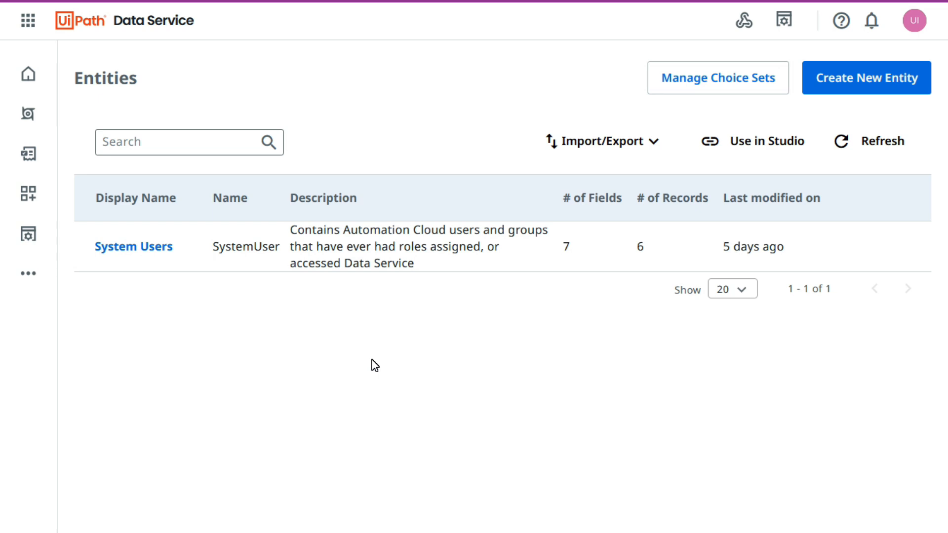
# - Start a new entity with the display name VendorDetail and the name VendorMaster
pyautogui.click(871, 85)
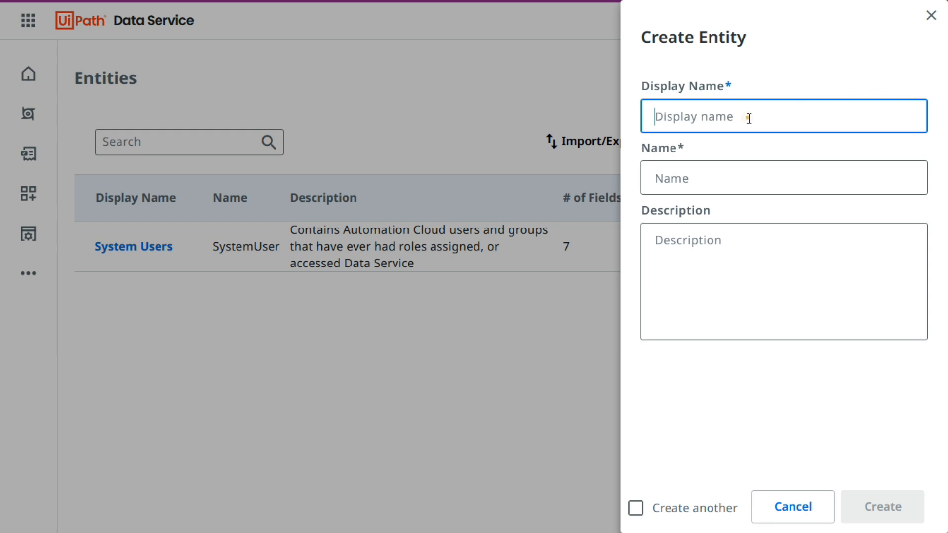
pyautogui.write('VendorDetail')
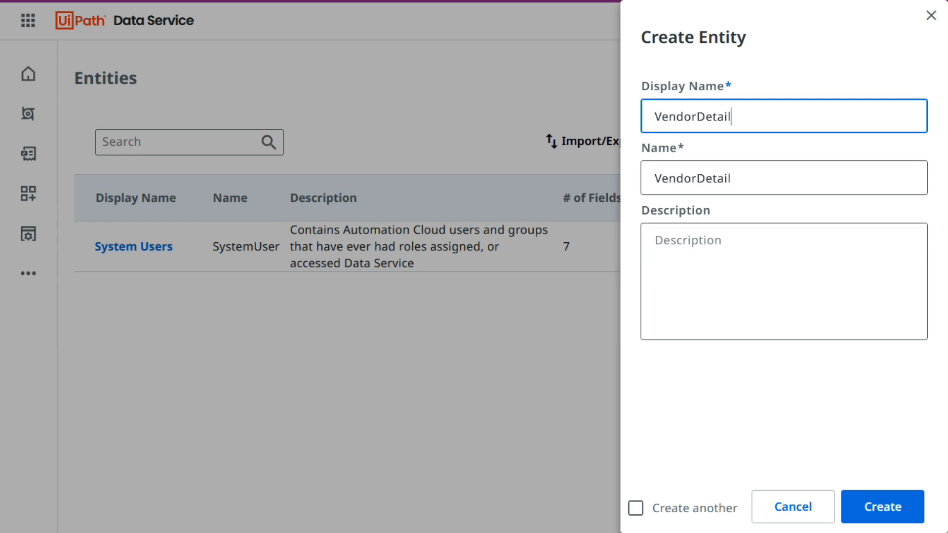
pyautogui.moveTo(769, 176)
pyautogui.click(747, 178)
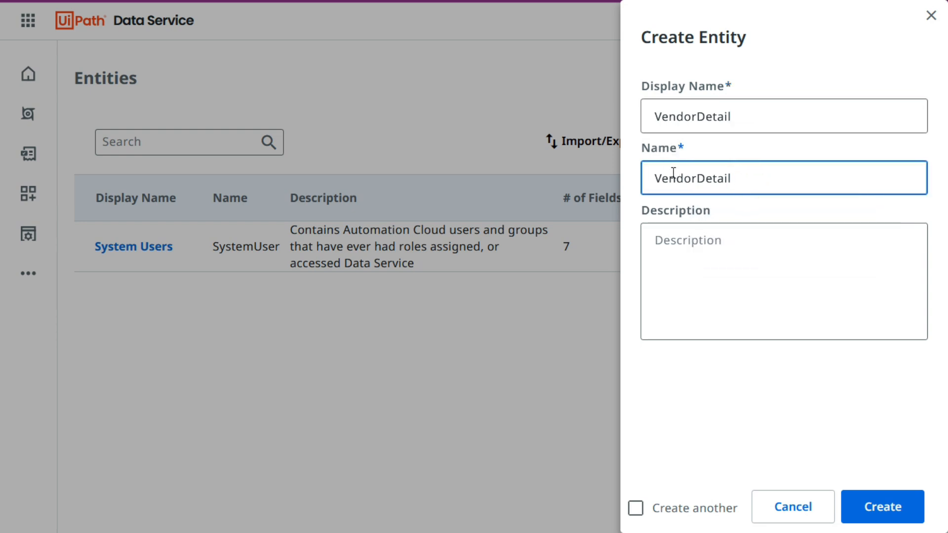
pyautogui.moveTo(744, 179)
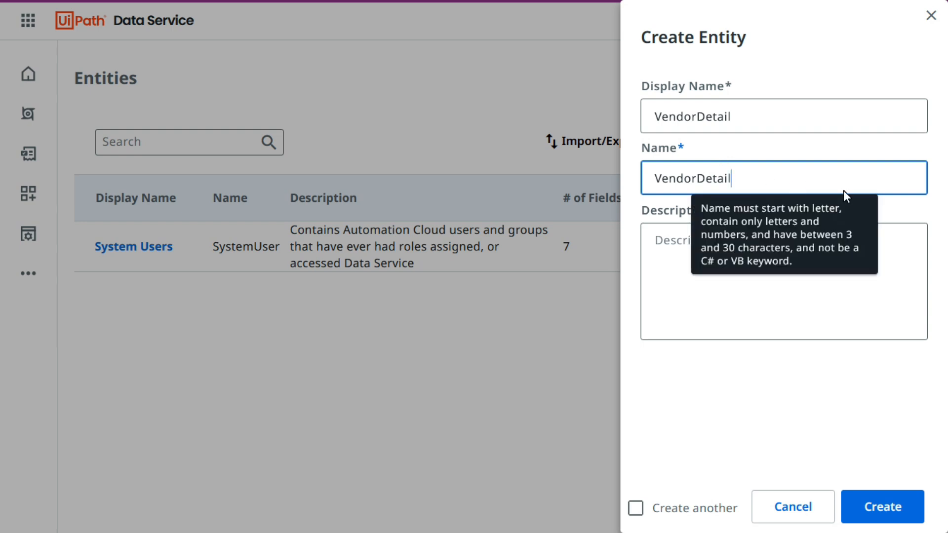
pyautogui.press('BackSpace')
pyautogui.press('BackSpace')
pyautogui.press('BackSpace')
pyautogui.press('BackSpace')
pyautogui.press('BackSpace')
pyautogui.press('BackSpace')
pyautogui.write('Master')
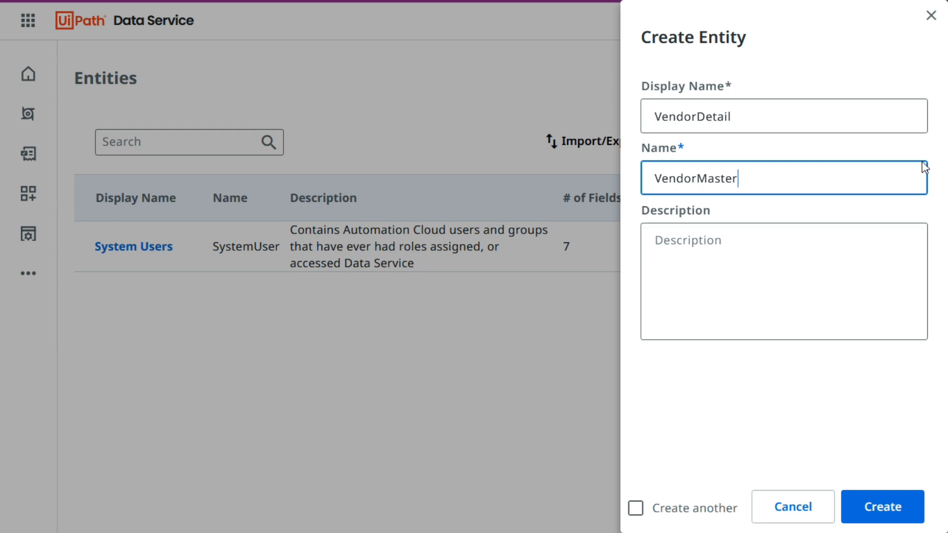
pyautogui.moveTo(713, 180)
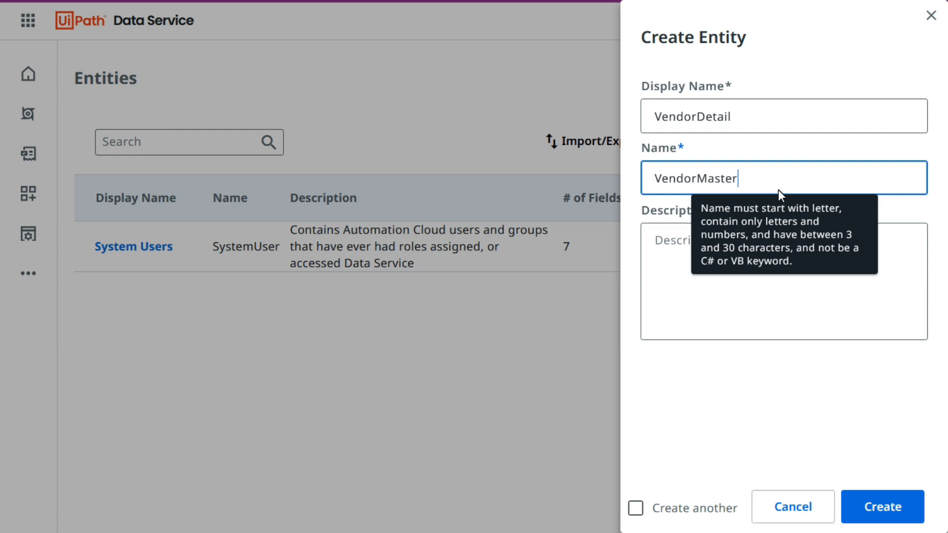
pyautogui.click(780, 380)
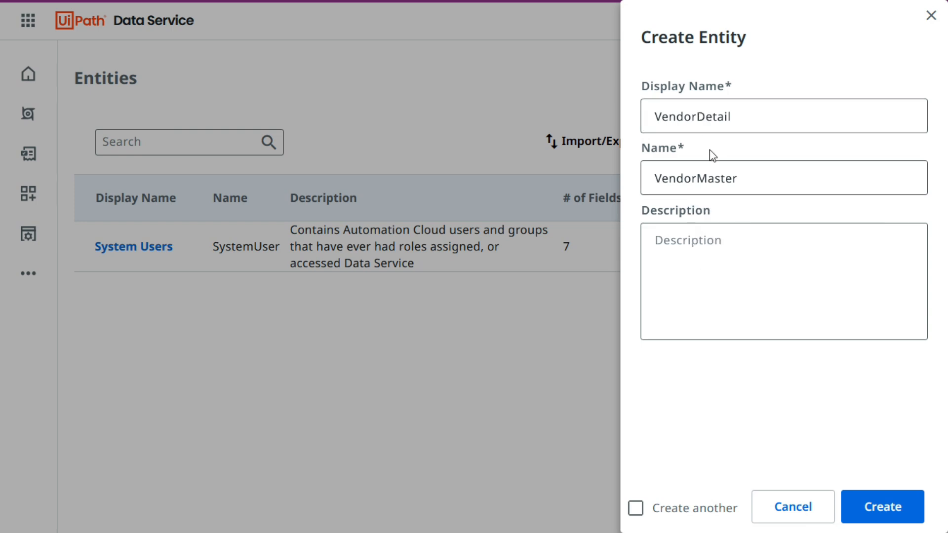
# - Add the description "Store Vendor details" and create the entity
pyautogui.click(830, 263)
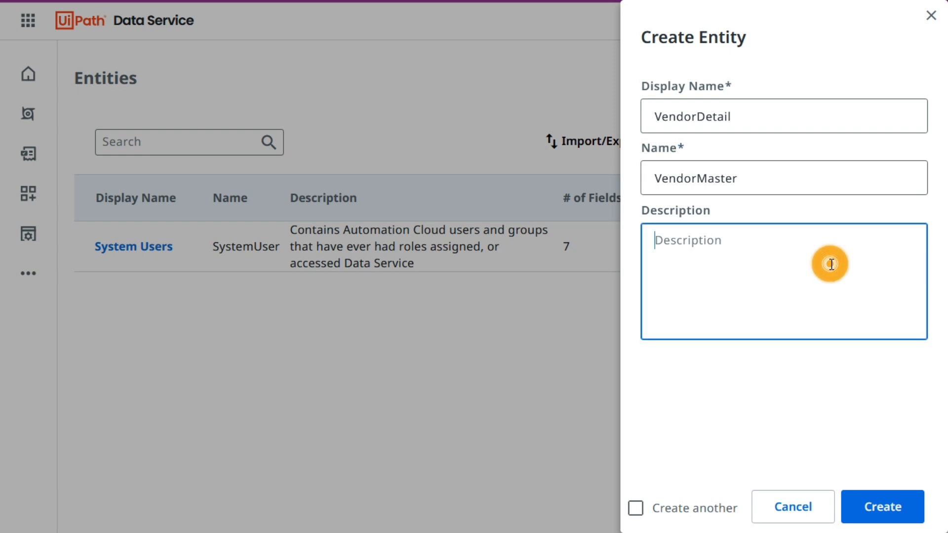
pyautogui.write('Store Vendor details')
pyautogui.click(733, 241)
pyautogui.write('d')
pyautogui.click(812, 397)
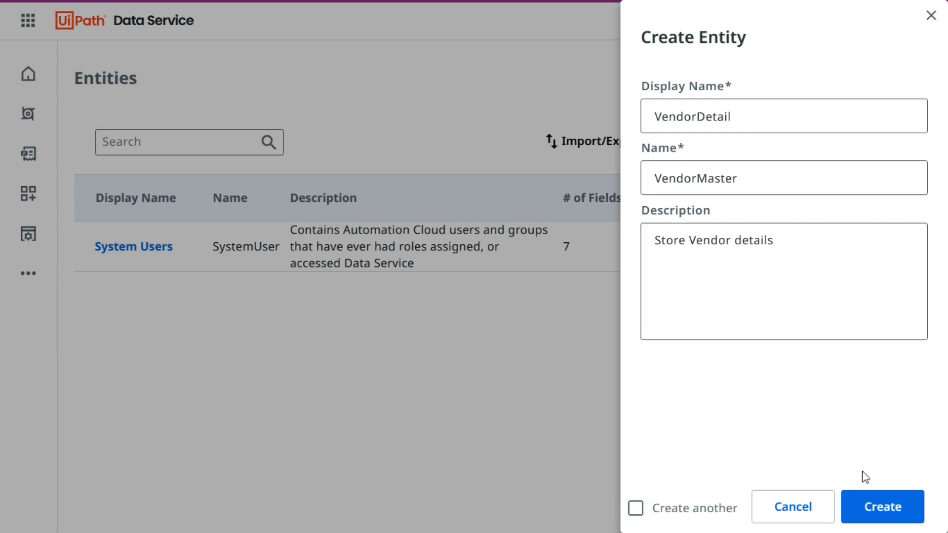
pyautogui.click(884, 509)
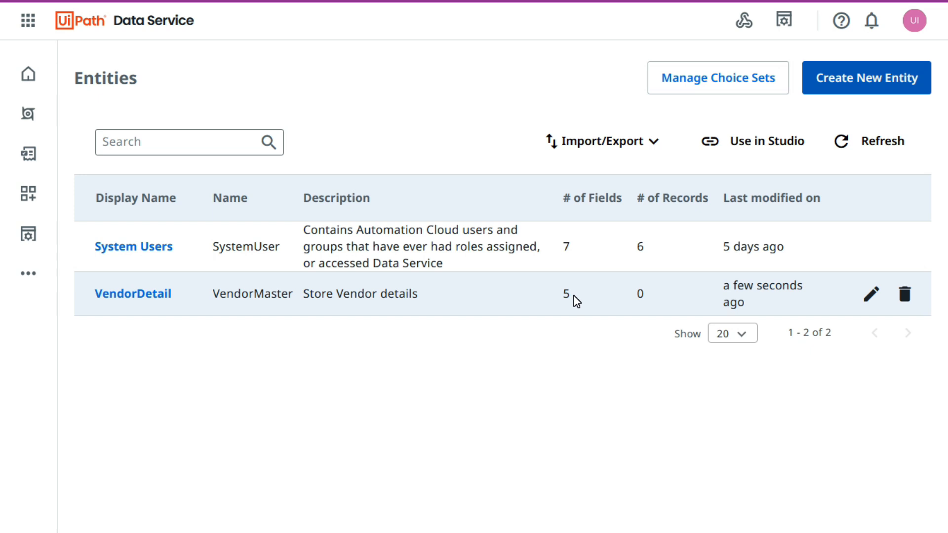
# - Inspect the VendorDetail entity's built-in fields and their edit options, and return to the entities list
pyautogui.click(123, 295)
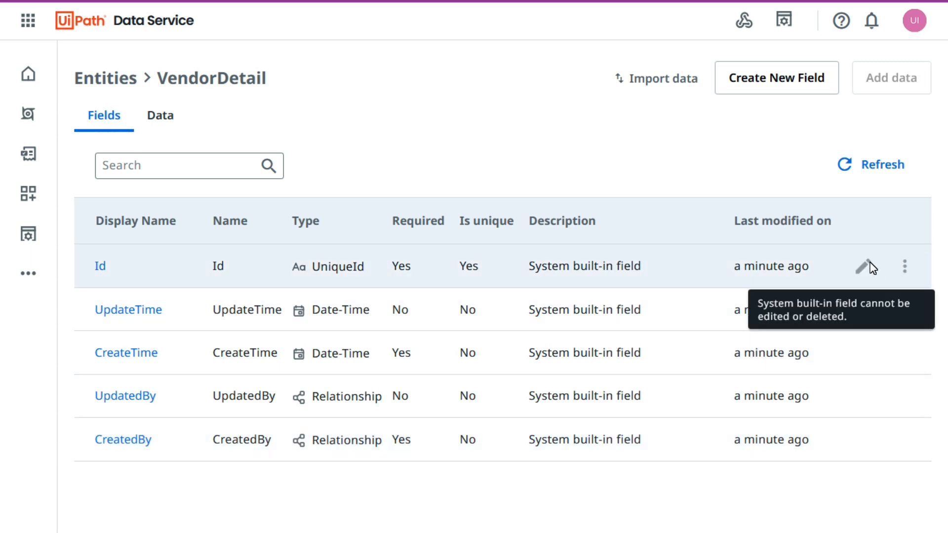
pyautogui.click(903, 268)
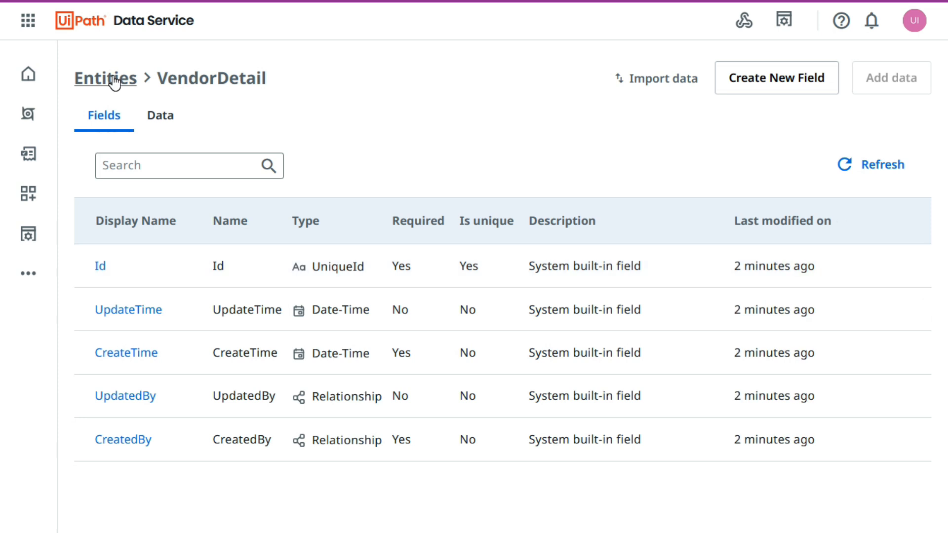
pyautogui.click(114, 79)
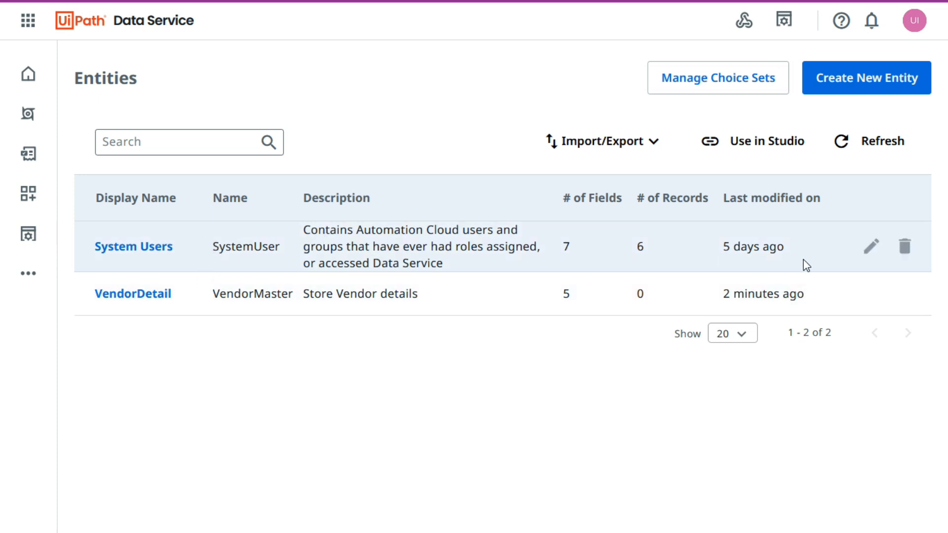
# - Open the VendorDetail entity for editing and review its additional details, such as creation and modification information
pyautogui.moveTo(878, 250)
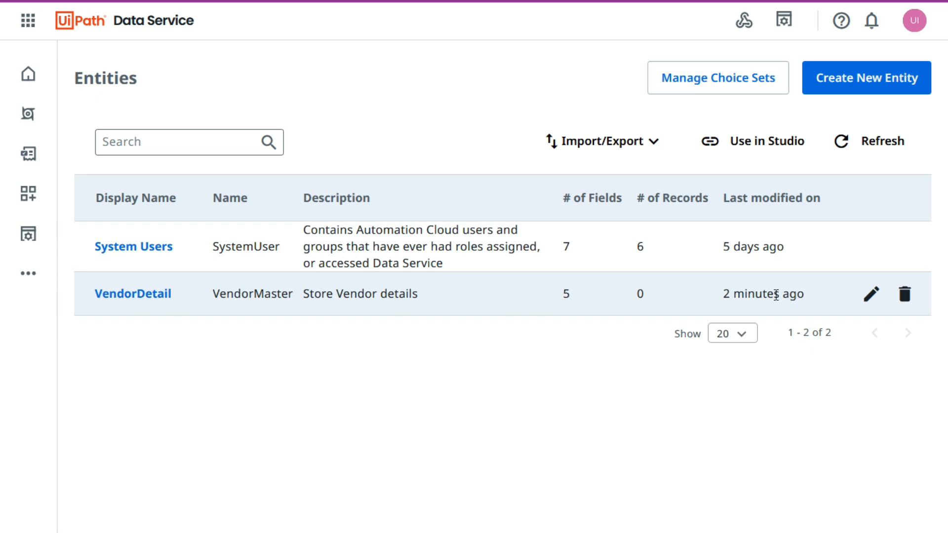
pyautogui.click(871, 296)
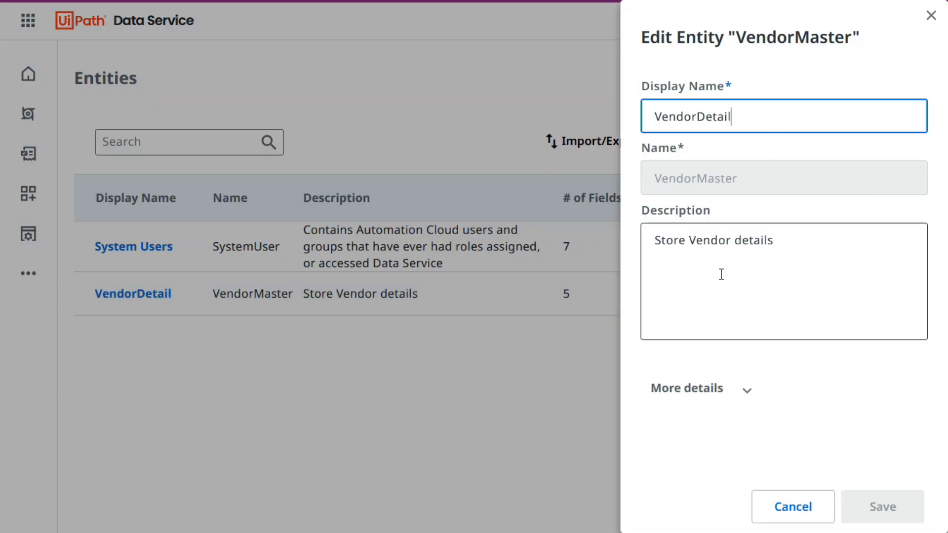
pyautogui.click(745, 390)
pyautogui.scroll(-1, 791, 401)
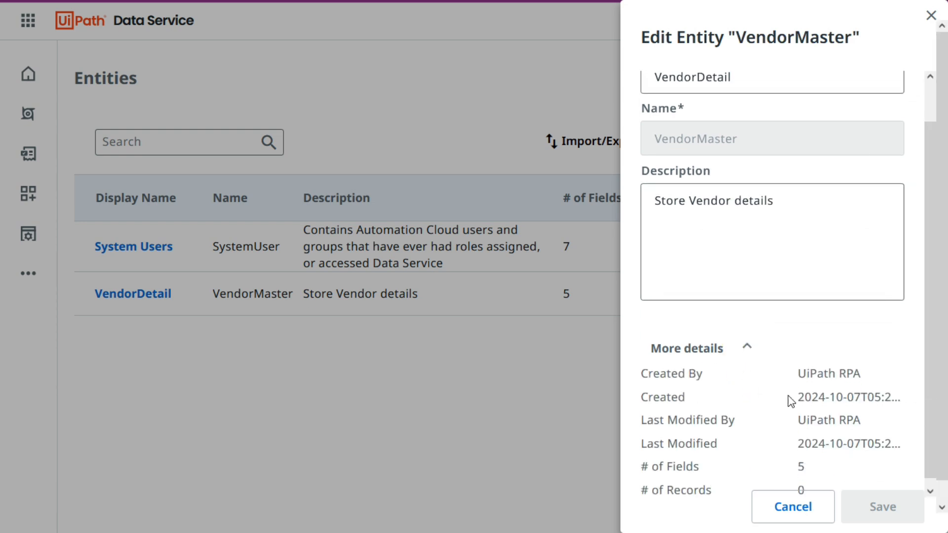
pyautogui.scroll(-1, 791, 400)
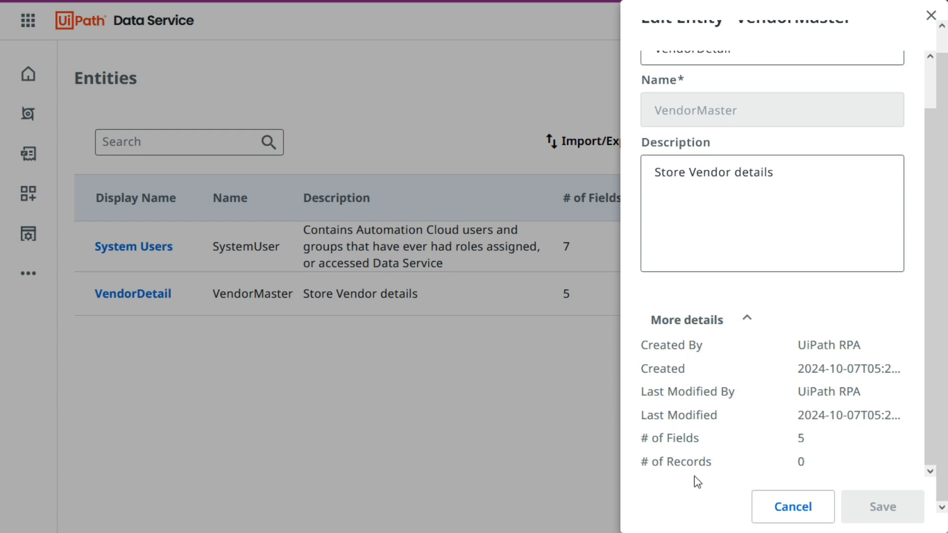
pyautogui.scroll(3, 785, 499)
pyautogui.click(747, 388)
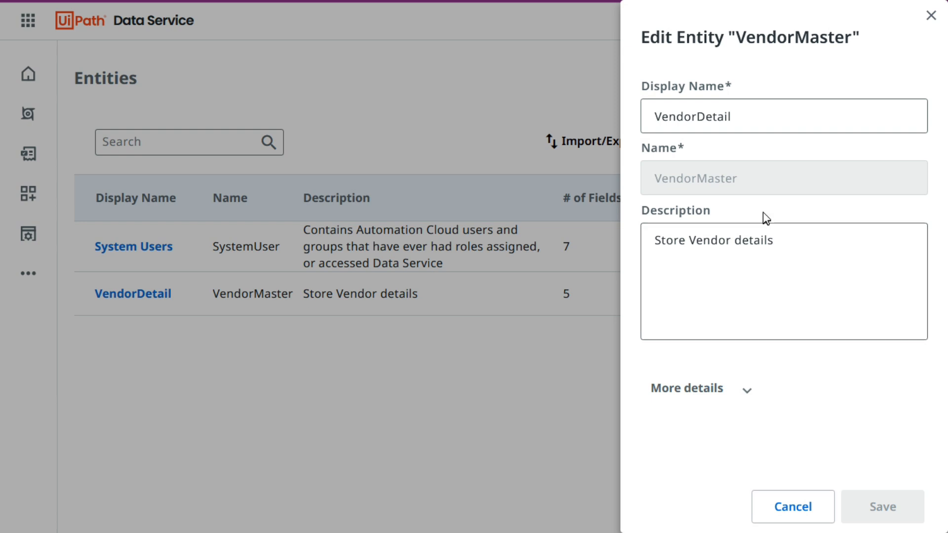
# - Change the entity's display name to VendorMaster and save it
pyautogui.moveTo(698, 116); pyautogui.dragTo(762, 121)
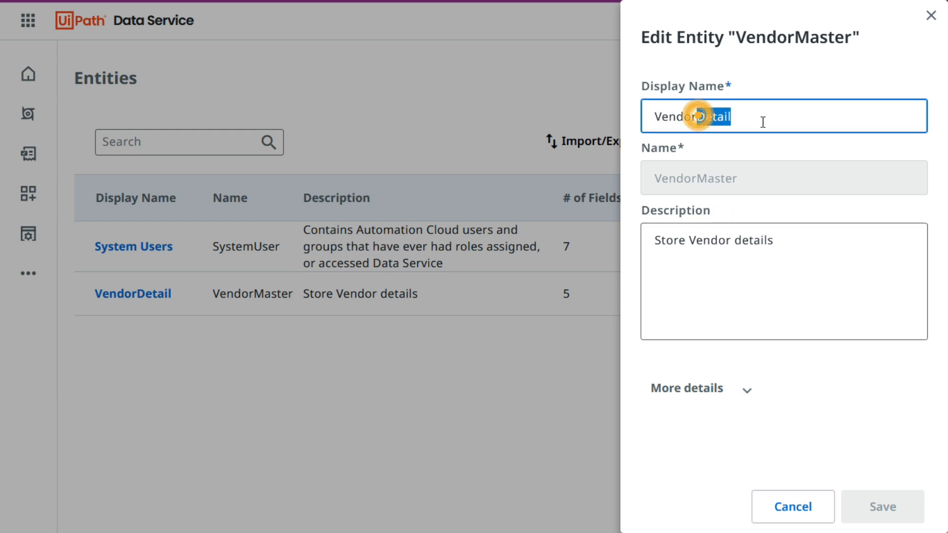
pyautogui.write('Master')
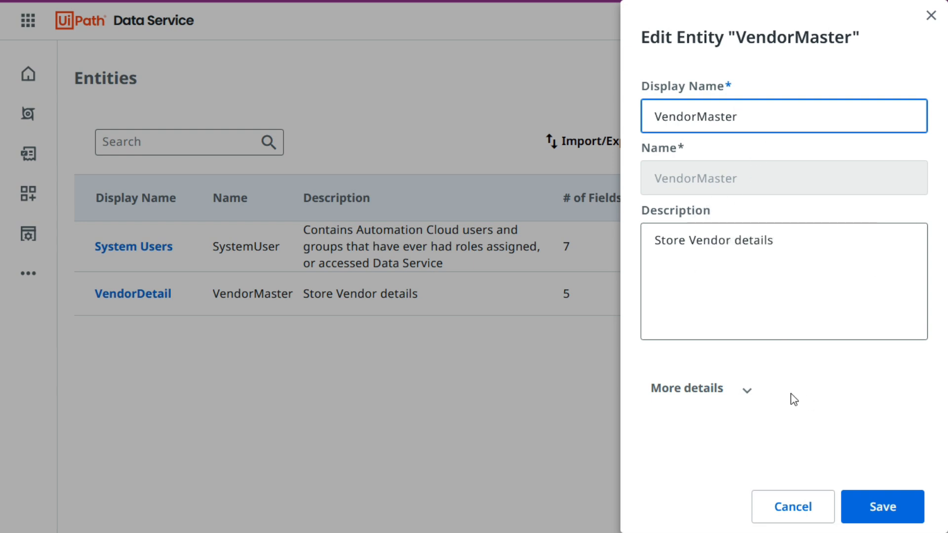
pyautogui.click(892, 508)
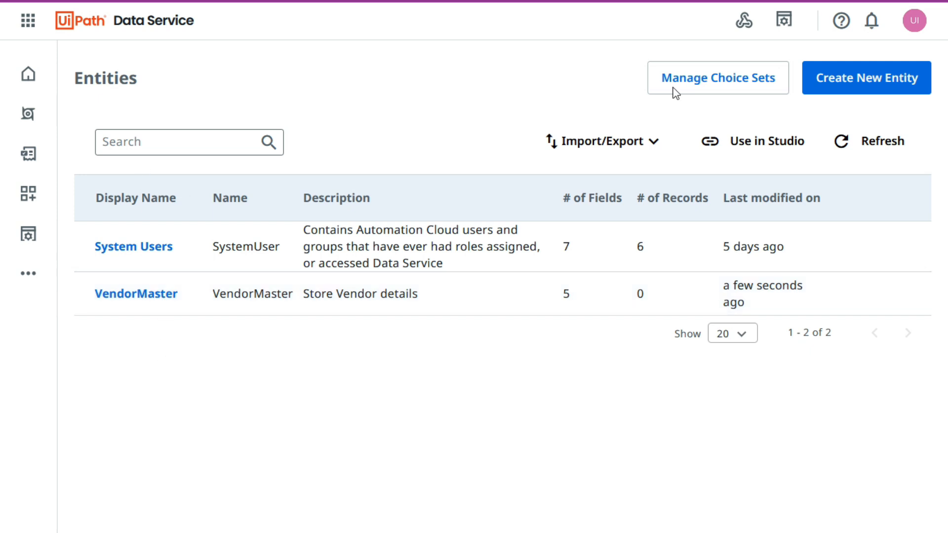
# - Create another entity with DeleteEntity as both display name and name, without a description
pyautogui.click(877, 87)
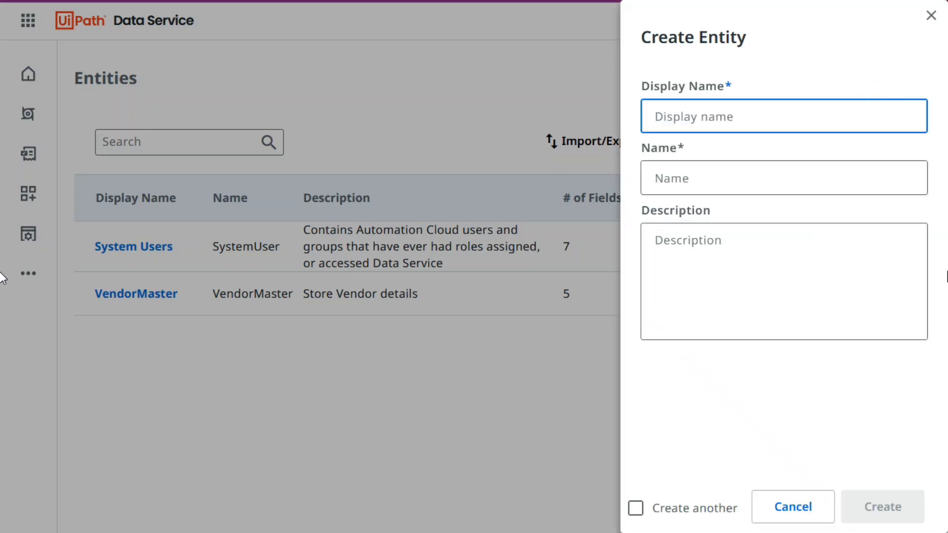
pyautogui.write('DeleteEni')
pyautogui.press('BackSpace')
pyautogui.write('tity')
pyautogui.hotkey('ctrl', 'a')
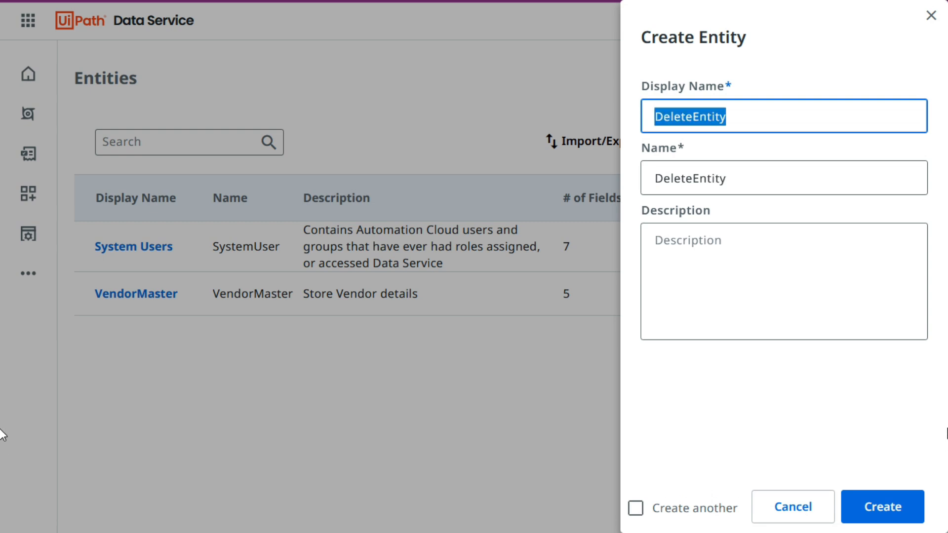
pyautogui.click(861, 501)
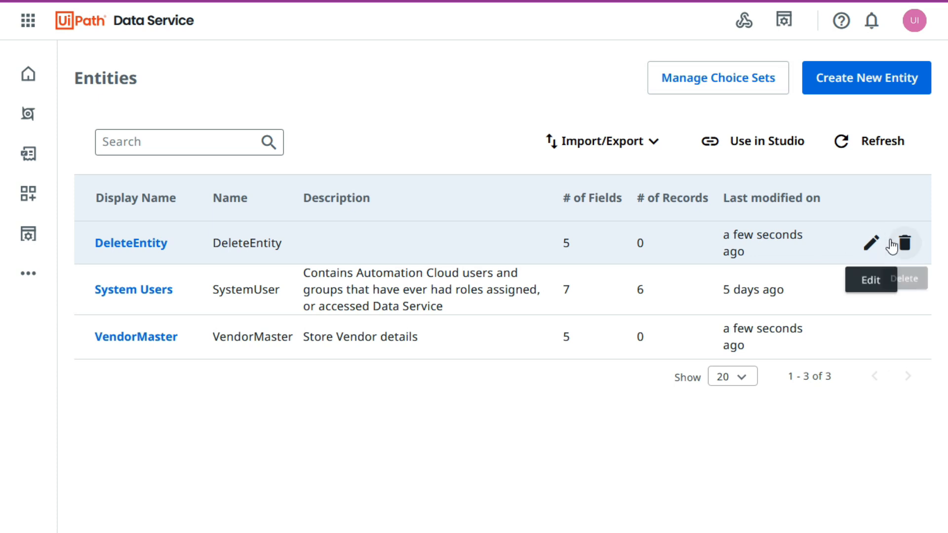
# - Delete the DeleteEntity entity, entering its name "DeleteEntity" as confirmation
pyautogui.click(905, 243)
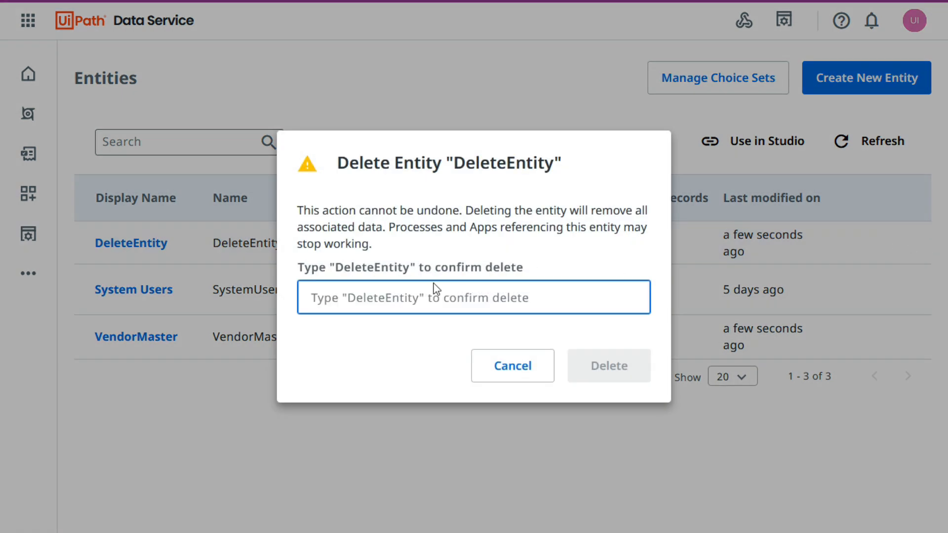
pyautogui.moveTo(335, 269); pyautogui.dragTo(412, 269)
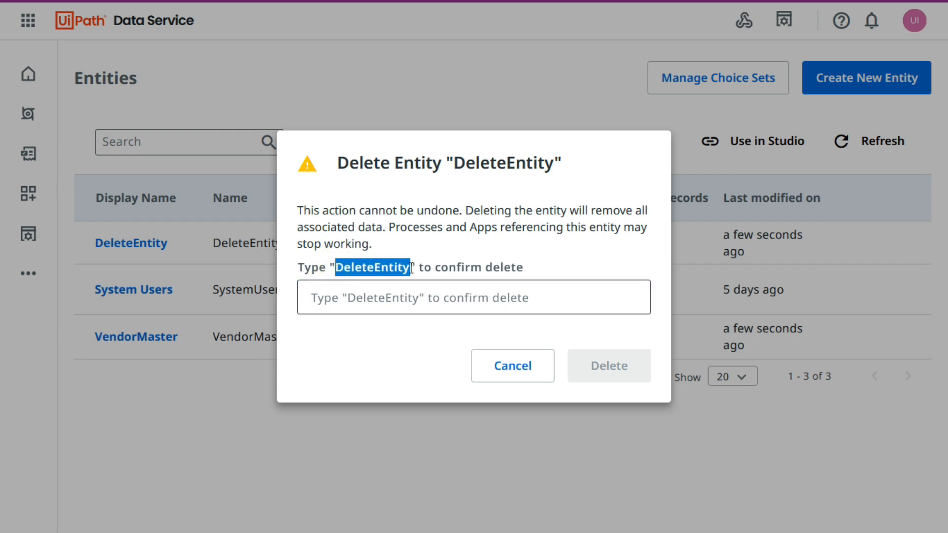
pyautogui.click(129, 267)
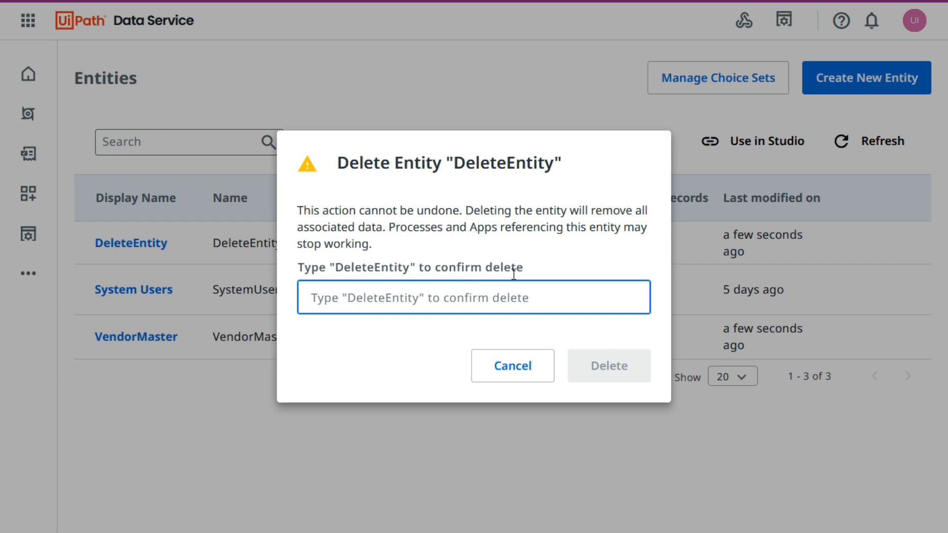
pyautogui.click(351, 297)
pyautogui.write('DeleteEntity')
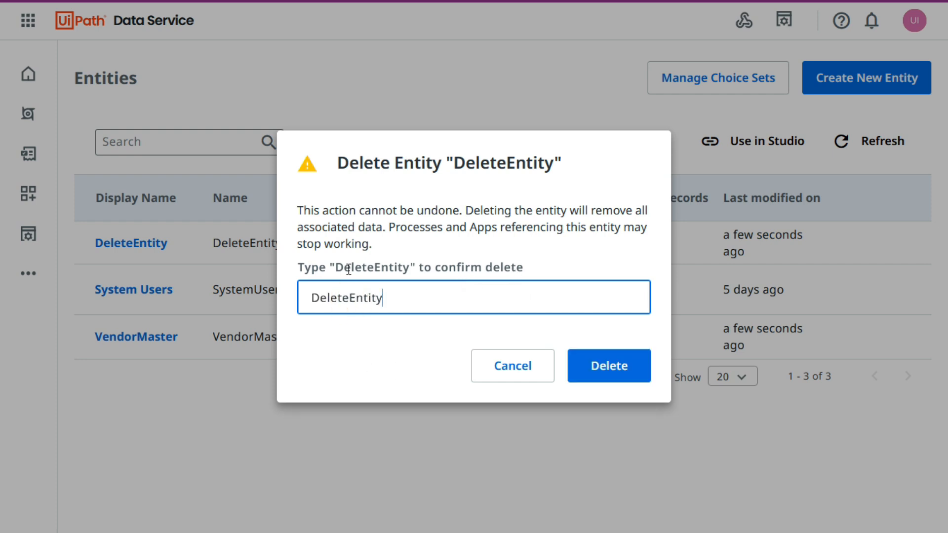
pyautogui.doubleClick(338, 267)
pyautogui.click(400, 291)
pyautogui.click(398, 355)
pyautogui.click(404, 299)
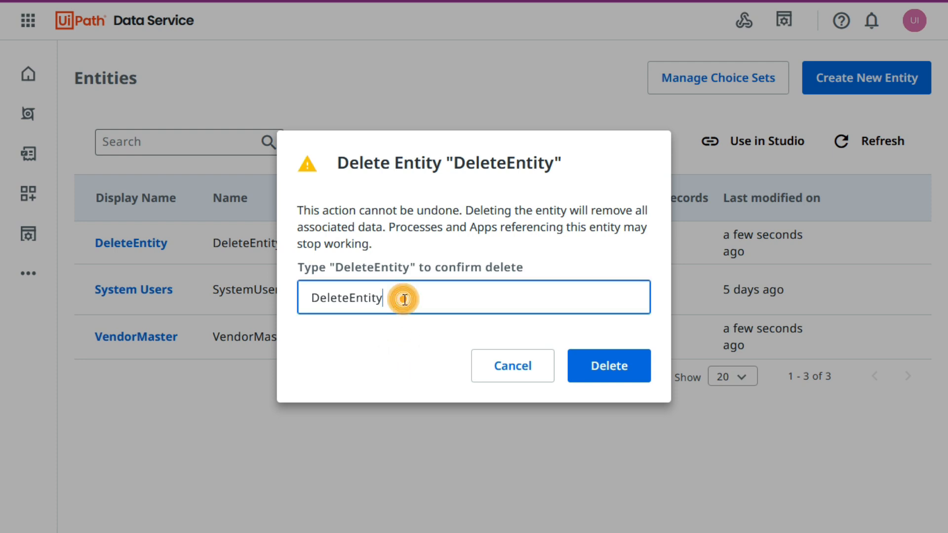
pyautogui.press('BackSpace')
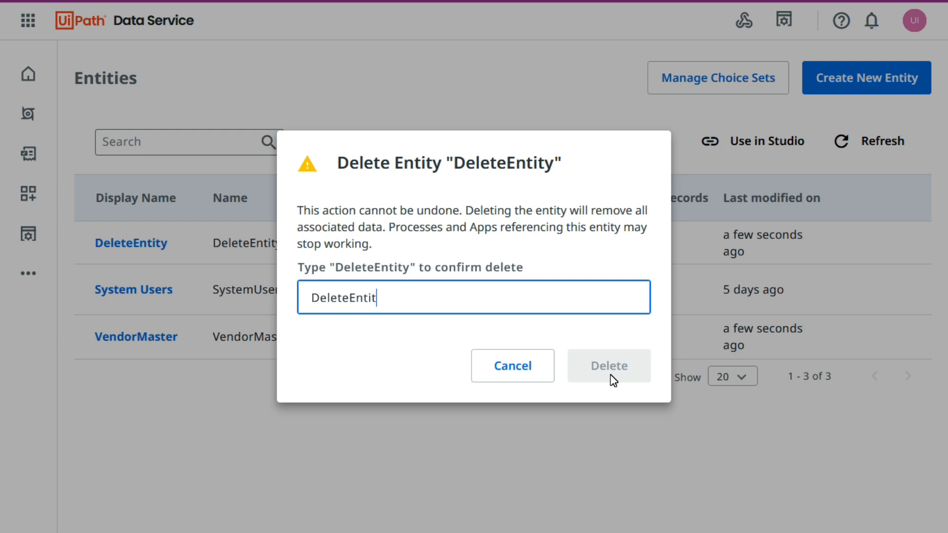
pyautogui.write('y')
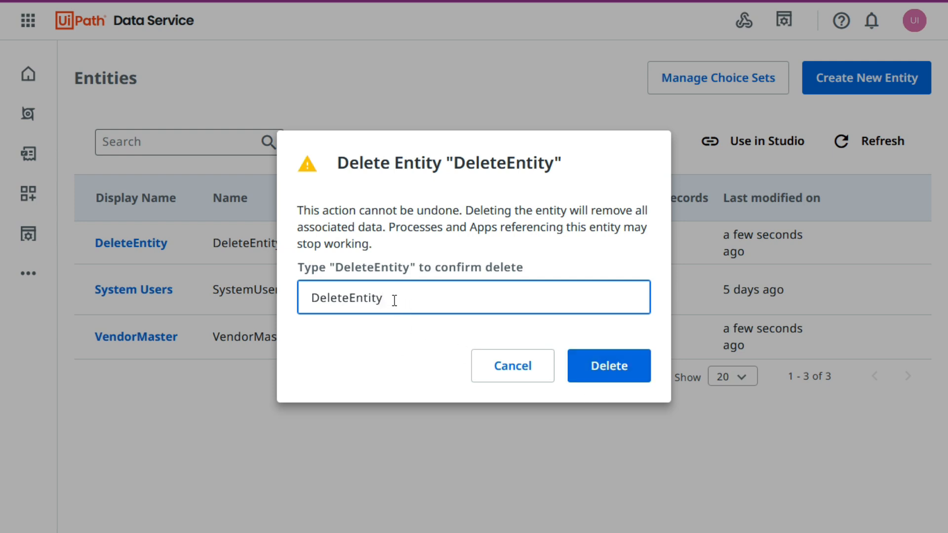
pyautogui.click(624, 375)
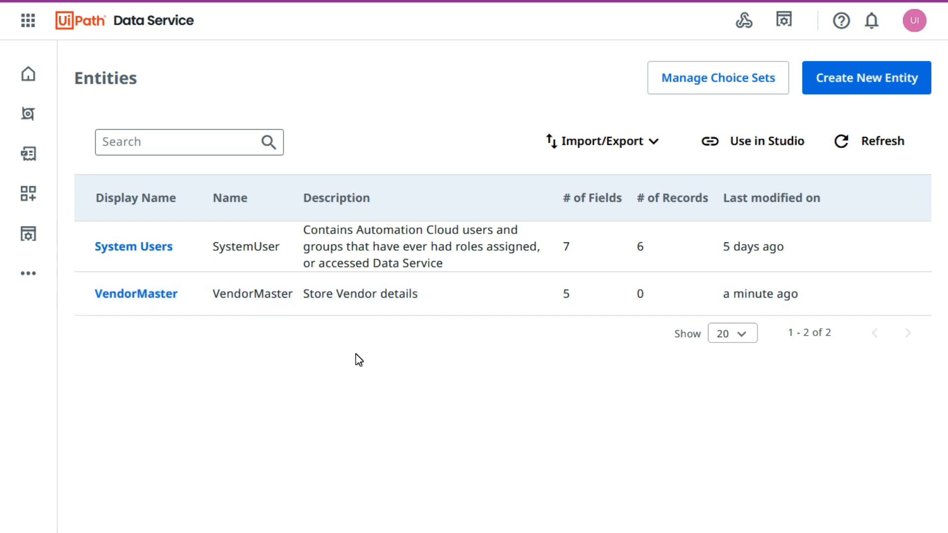
# - Open the VendorMaster entity's fields and start creating a new field
pyautogui.click(142, 297)
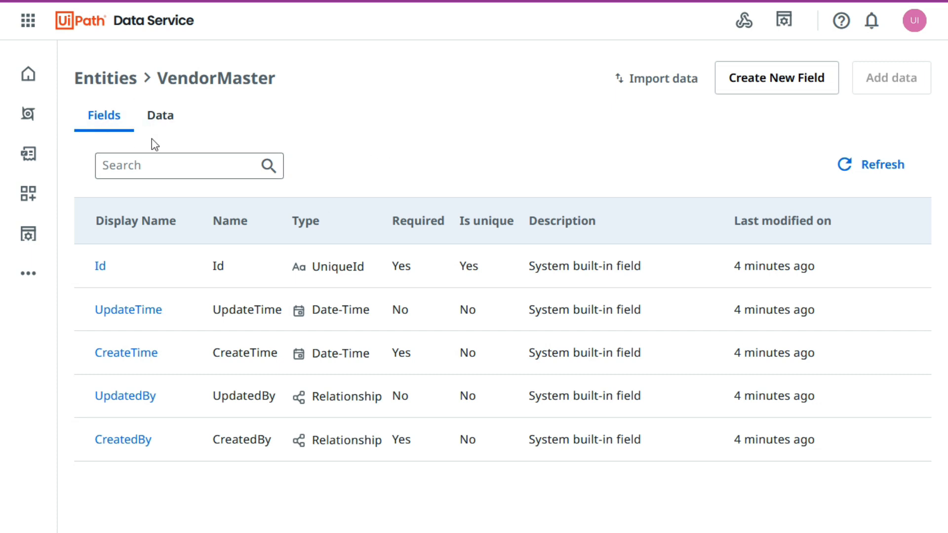
pyautogui.click(104, 118)
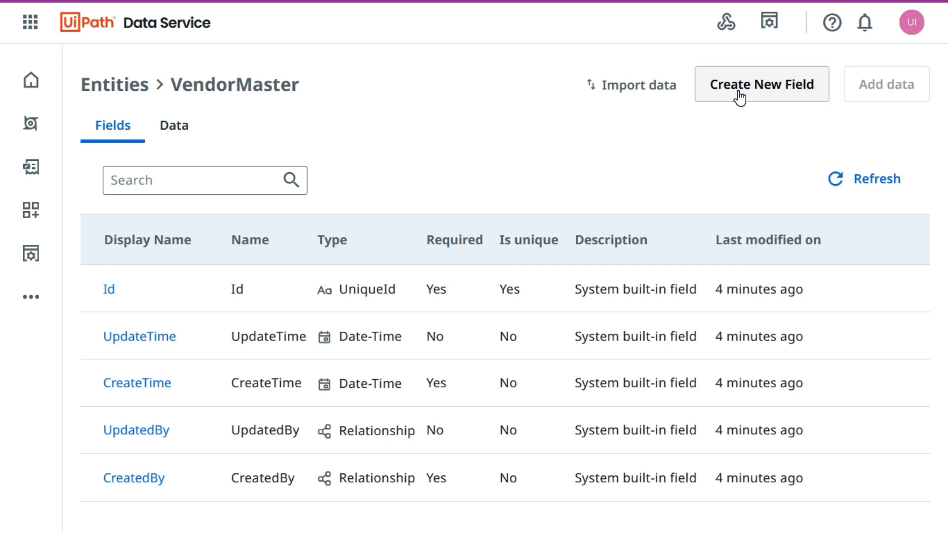
pyautogui.click(745, 91)
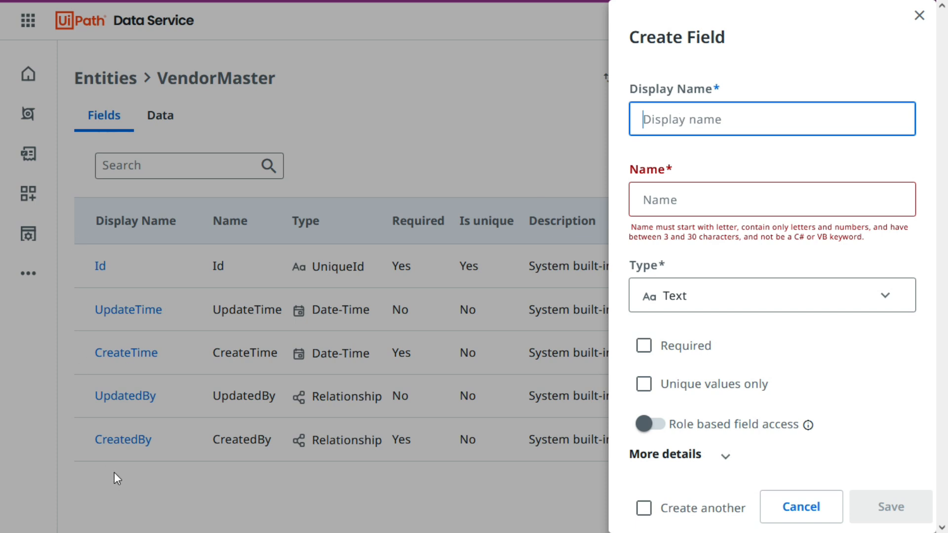
# - Copy the Vendor ID column header from the VendorMaster workbook in Excel and use it as the new field's display name in Data Service
pyautogui.hotkey('alt', 'Tab')
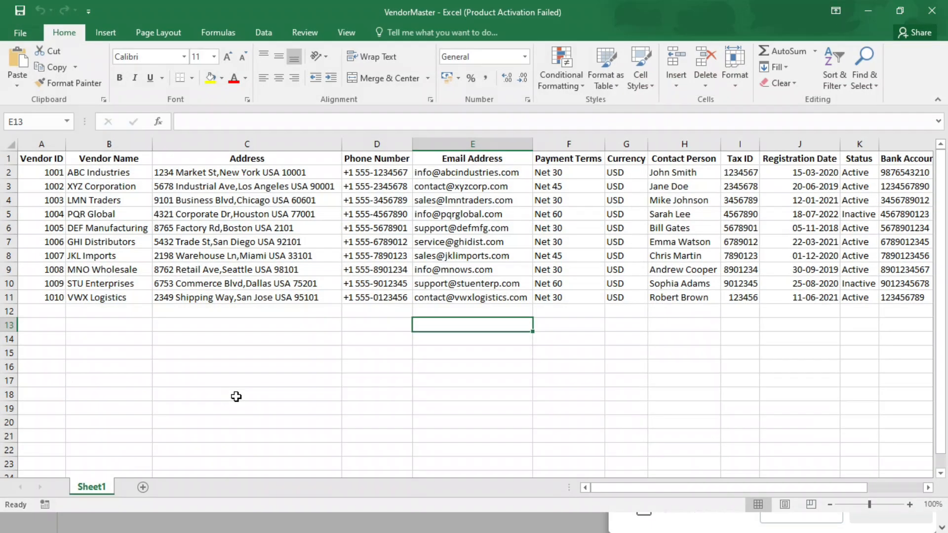
pyautogui.click(32, 158)
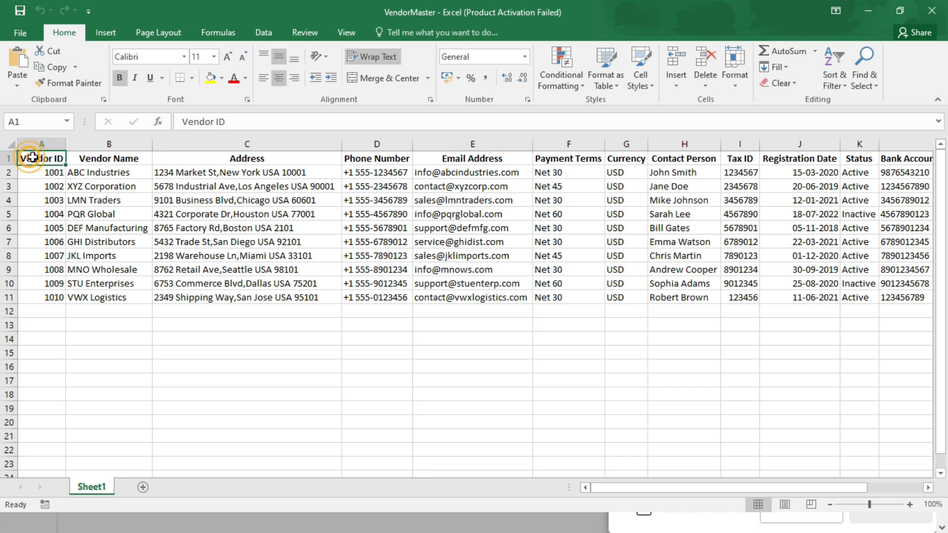
pyautogui.hotkey('ctrl', 'shift', 'Right')
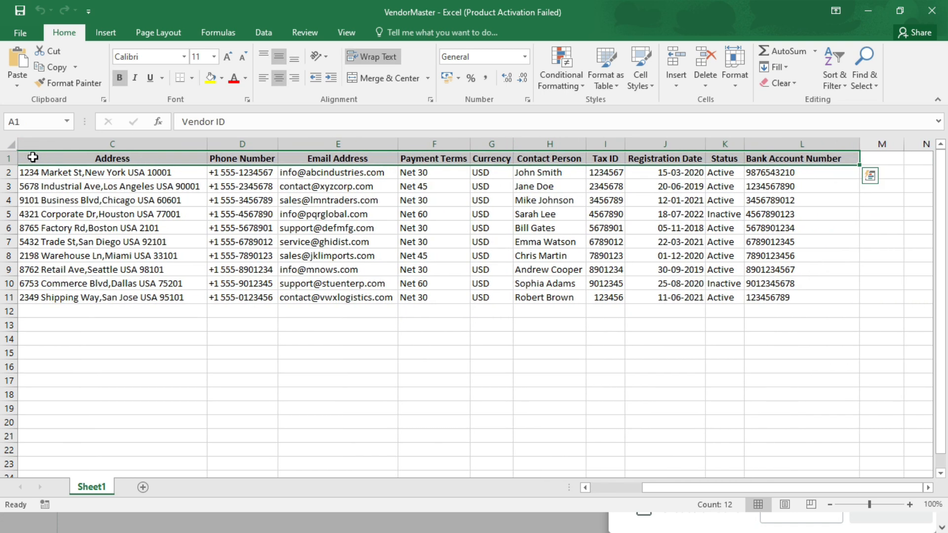
pyautogui.hotkey('ctrl', 'Home')
pyautogui.hotkey('ctrl', 'c')
pyautogui.hotkey('alt', 'Tab')
pyautogui.hotkey('ctrl', 'v')
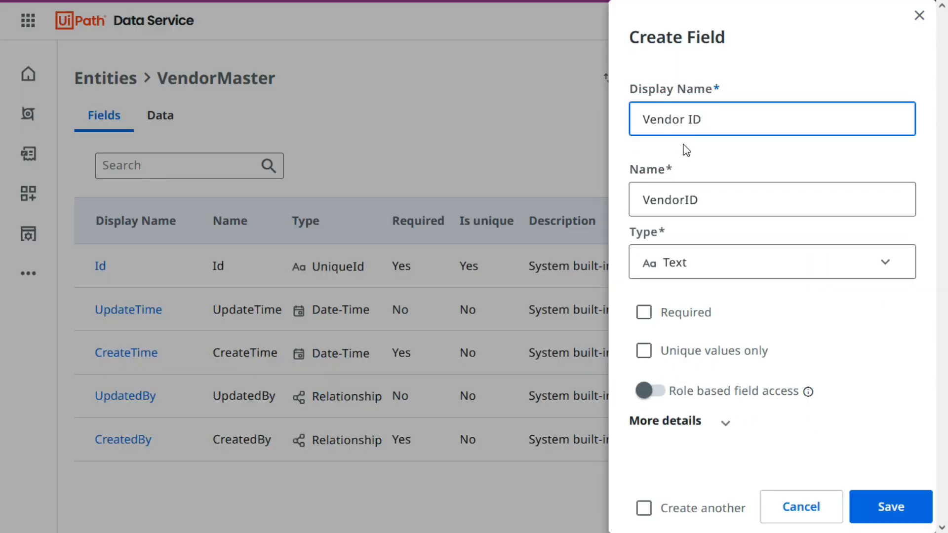
pyautogui.click(686, 200)
pyautogui.click(686, 119)
pyautogui.press('BackSpace')
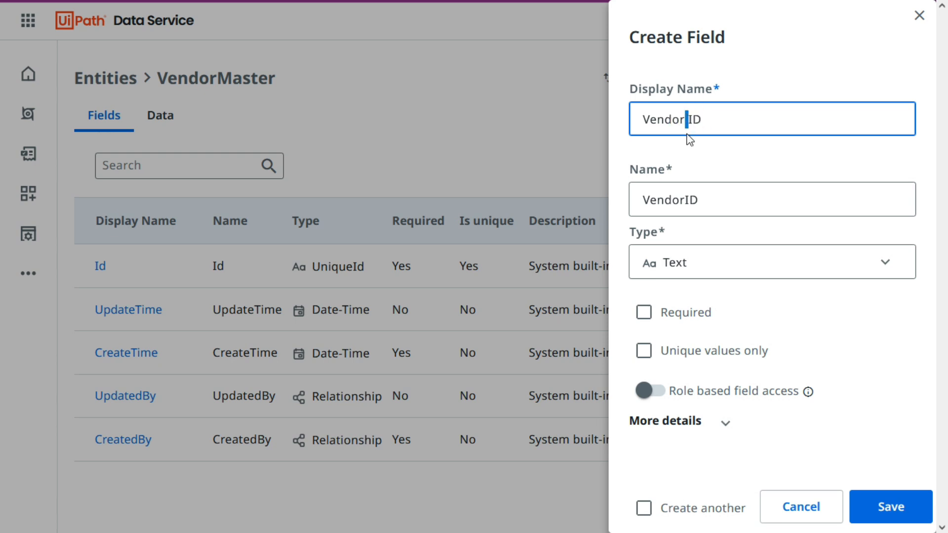
pyautogui.click(687, 196)
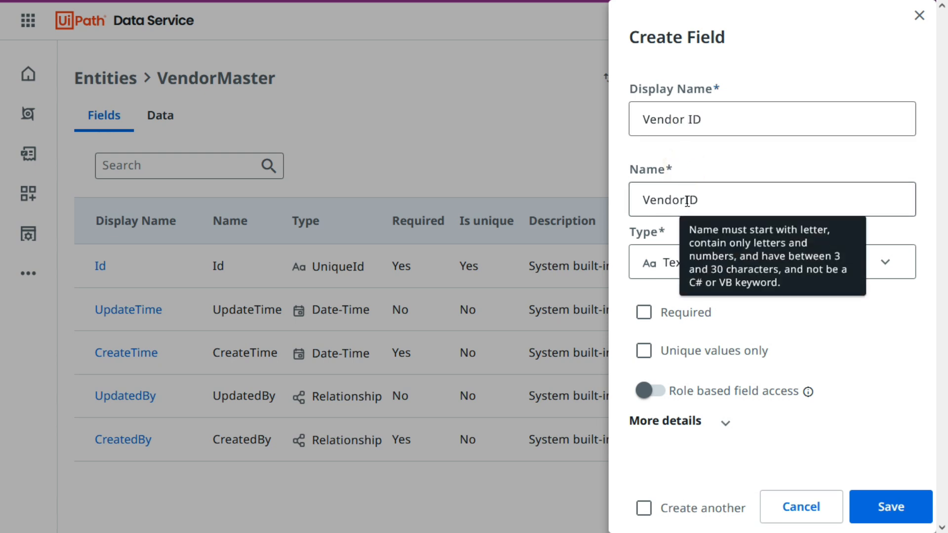
pyautogui.click(686, 119)
pyautogui.click(730, 157)
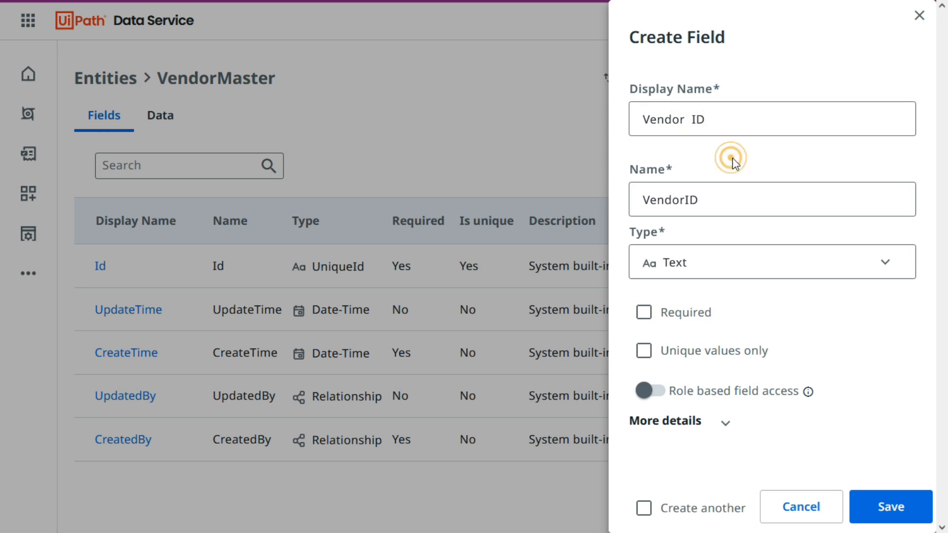
pyautogui.click(689, 119)
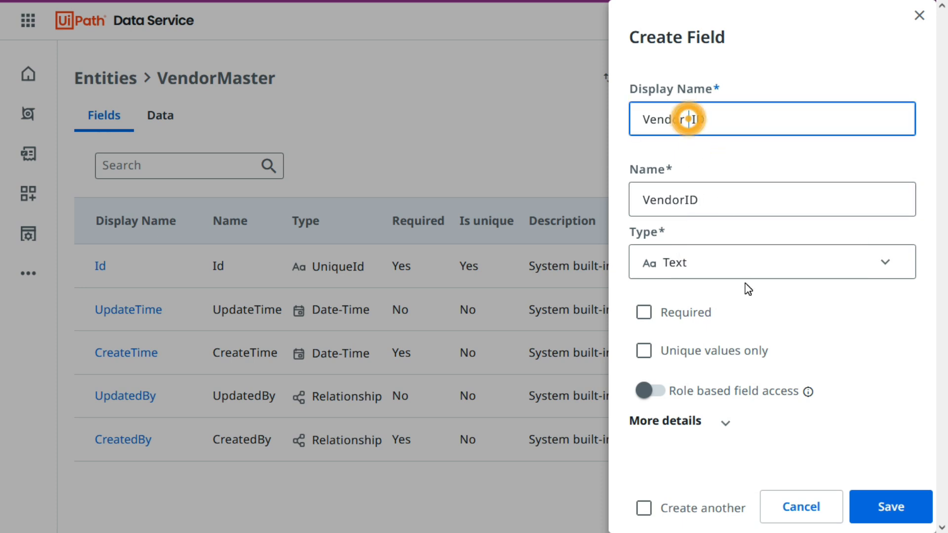
pyautogui.press('BackSpace')
pyautogui.click(686, 200)
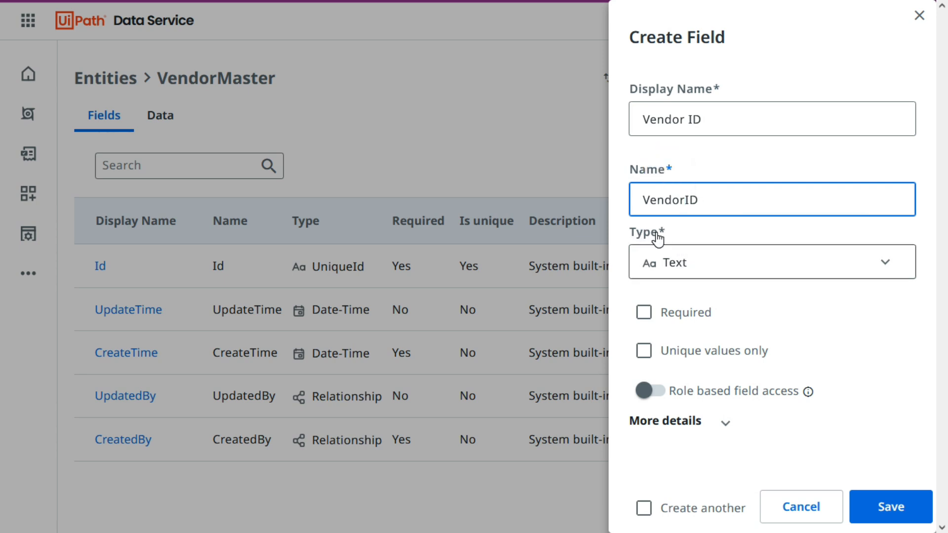
# - Review the data types available for the Vendor ID field, keeping Text selected
pyautogui.click(696, 263)
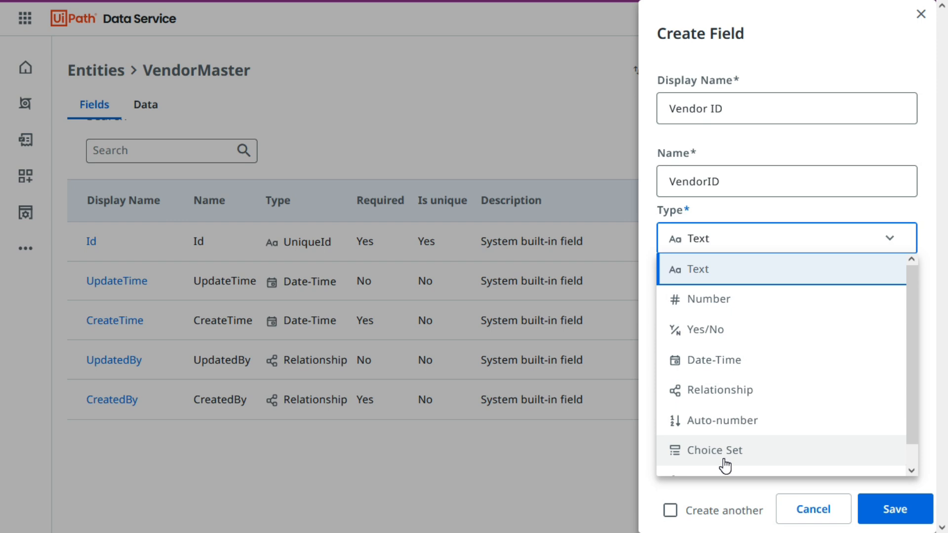
pyautogui.scroll(-1, 711, 464)
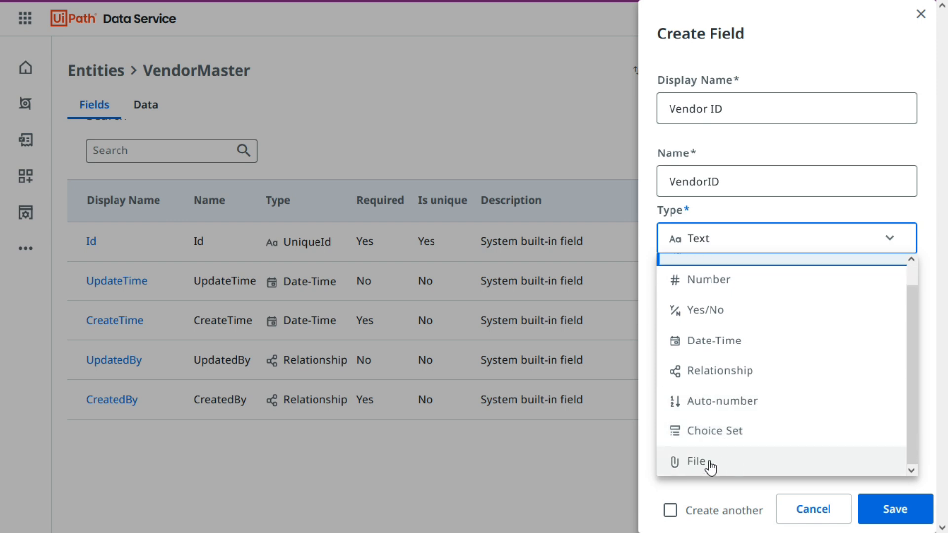
pyautogui.scroll(1, 710, 464)
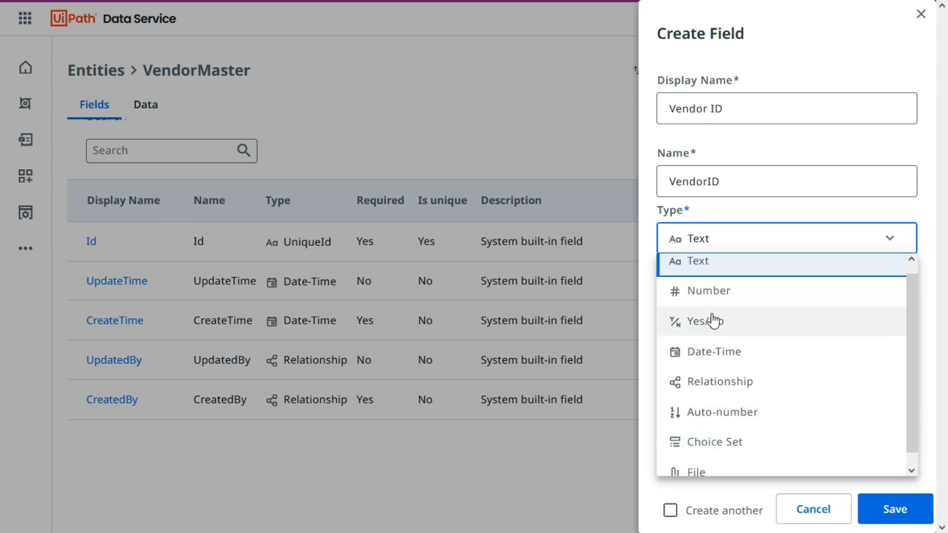
pyautogui.click(711, 213)
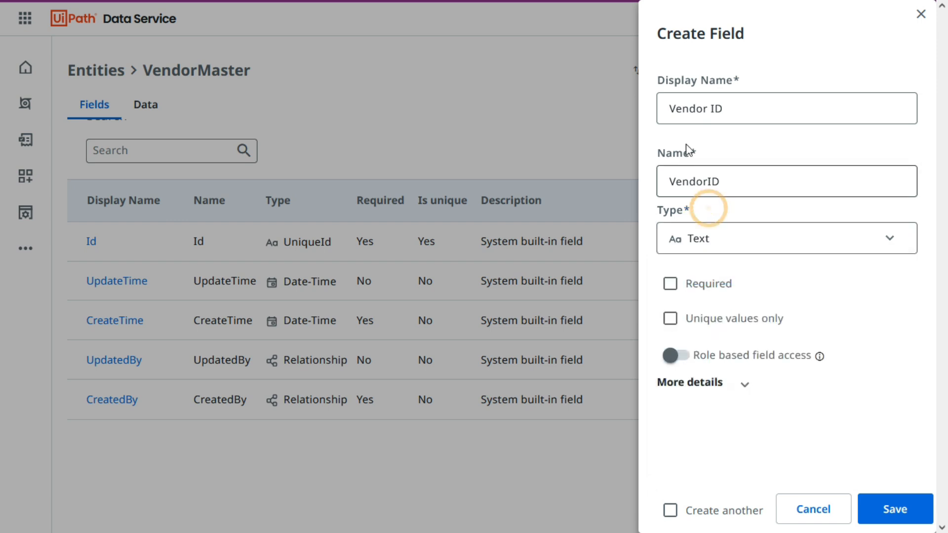
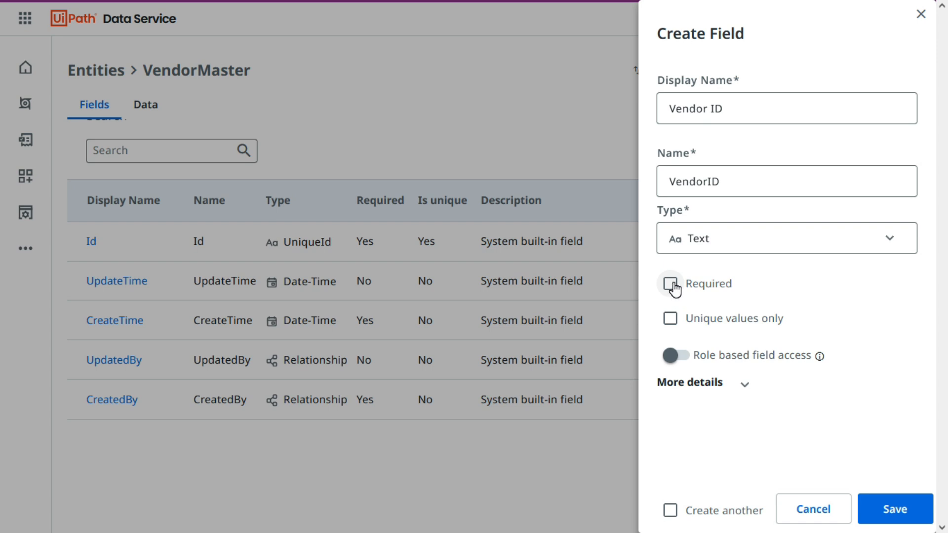
# - Check the Vendor ID values in the Excel workbook and make the Vendor ID field required with unique values only
pyautogui.hotkey('alt', 'Tab')
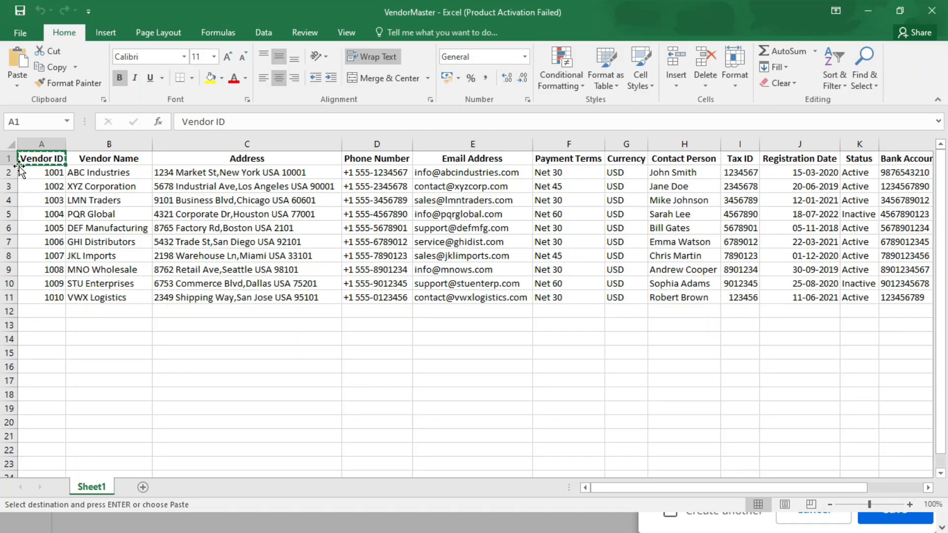
pyautogui.moveTo(44, 172); pyautogui.dragTo(49, 428)
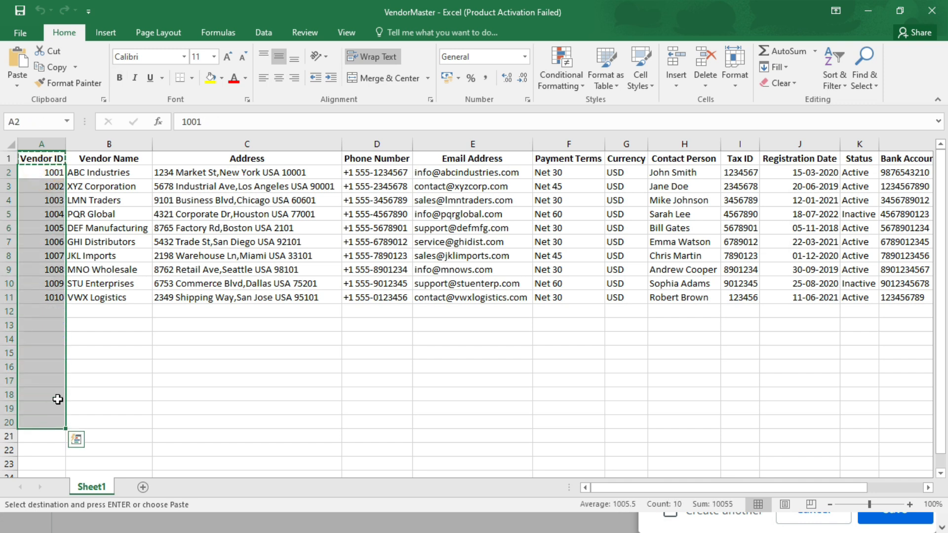
pyautogui.click(42, 394)
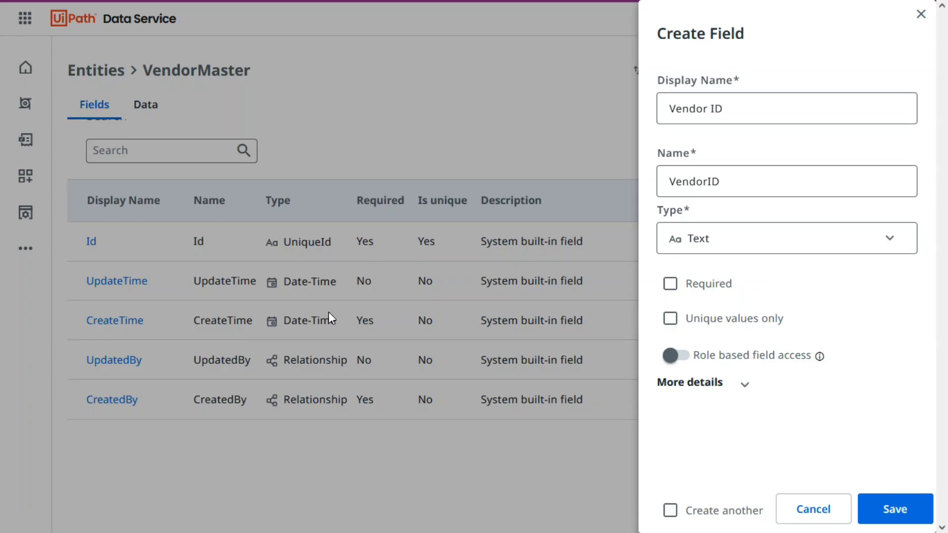
pyautogui.hotkey('alt', 'Tab')
pyautogui.click(674, 288)
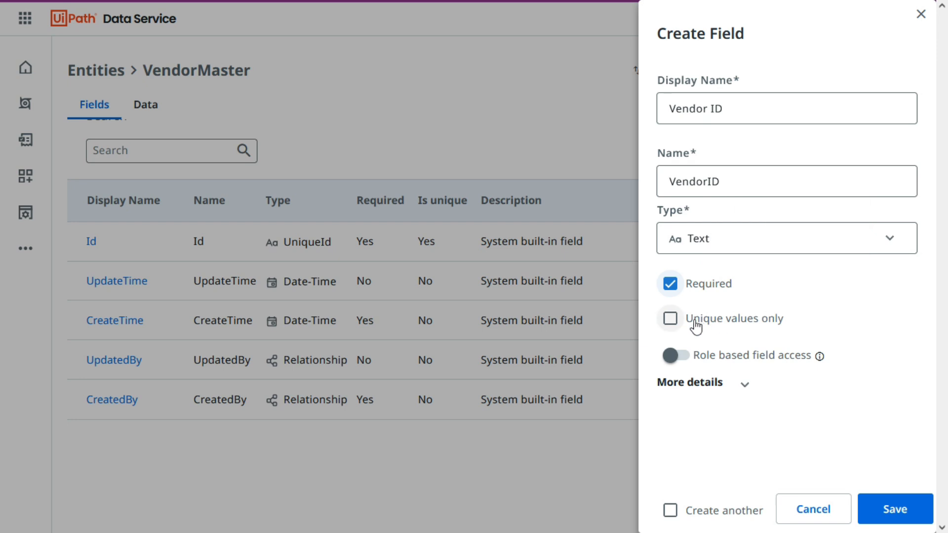
pyautogui.click(670, 321)
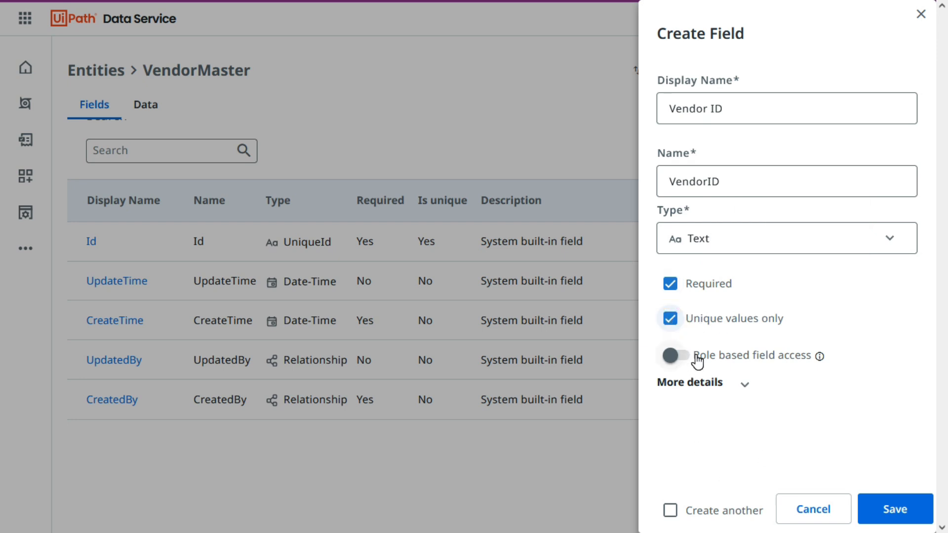
# - Expand the Vendor ID field's additional details and examine the role based access, maximum length, default value and description settings
pyautogui.moveTo(821, 359)
pyautogui.click(744, 389)
pyautogui.scroll(-2, 792, 376)
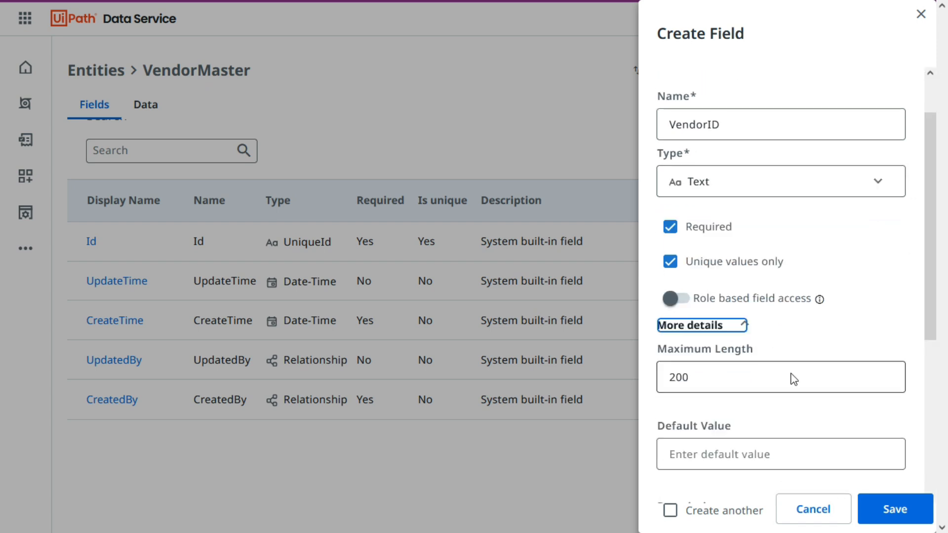
pyautogui.scroll(2, 740, 271)
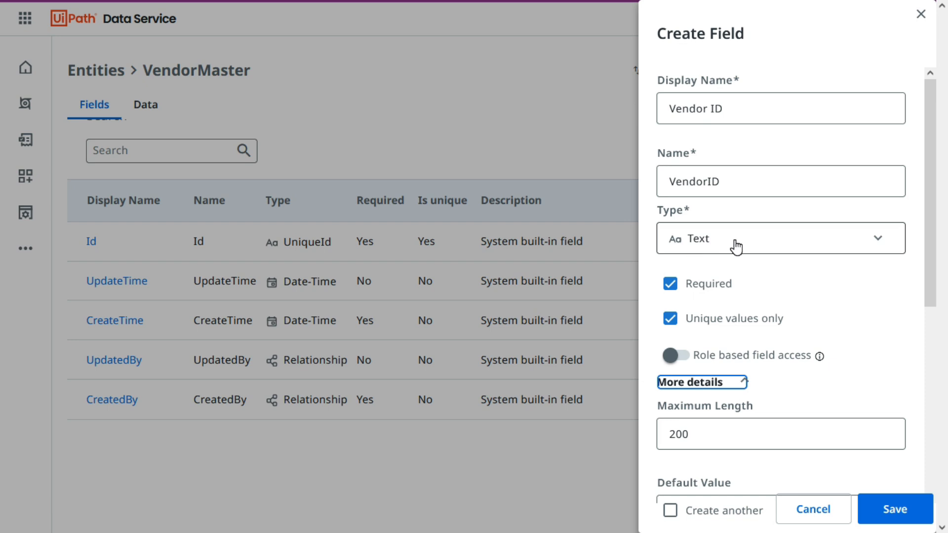
pyautogui.scroll(-4, 735, 297)
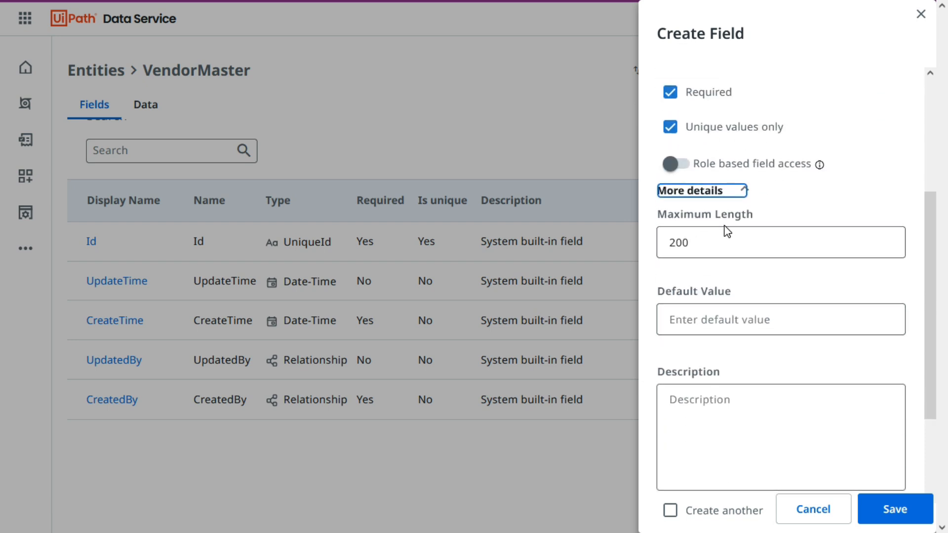
pyautogui.scroll(-2, 728, 225)
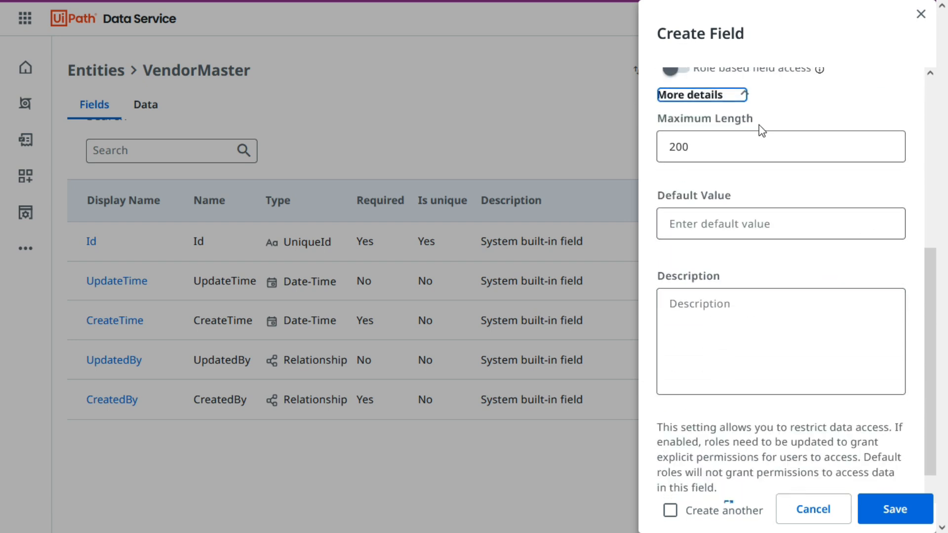
pyautogui.scroll(-1, 710, 296)
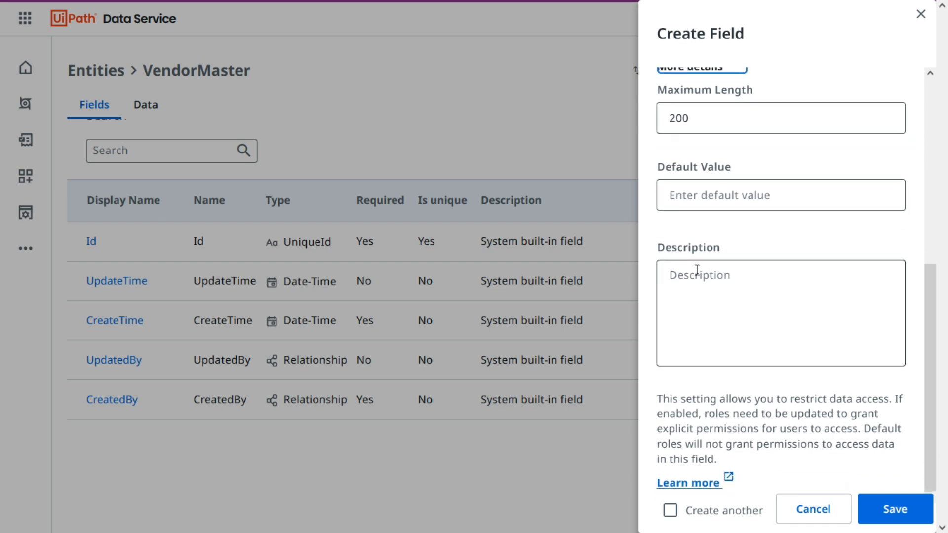
pyautogui.scroll(3, 713, 400)
pyautogui.scroll(-2, 689, 210)
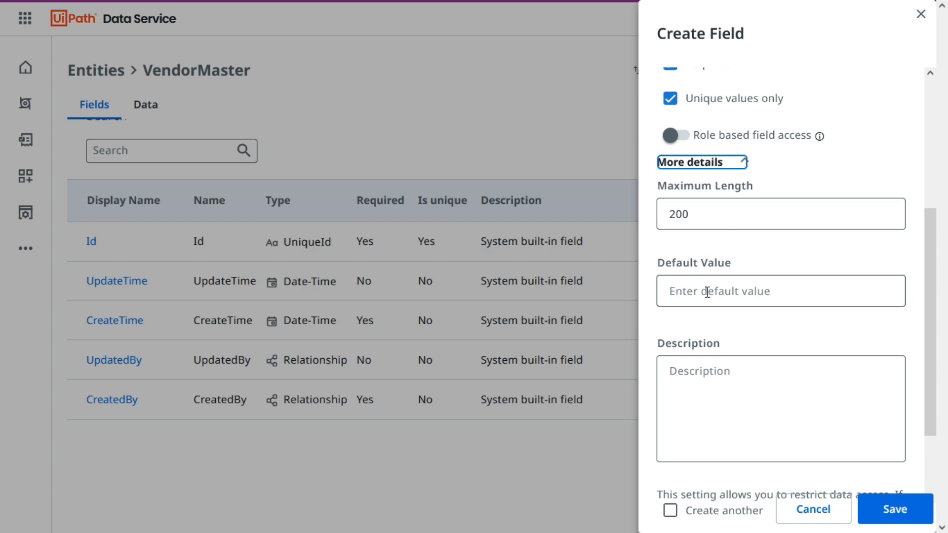
pyautogui.scroll(2, 707, 292)
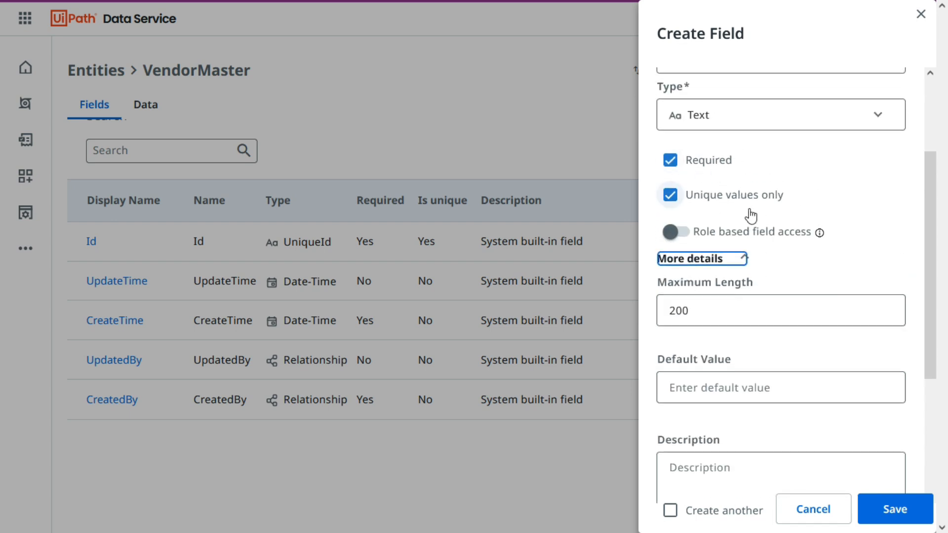
pyautogui.scroll(2, 731, 187)
pyautogui.scroll(1, 745, 328)
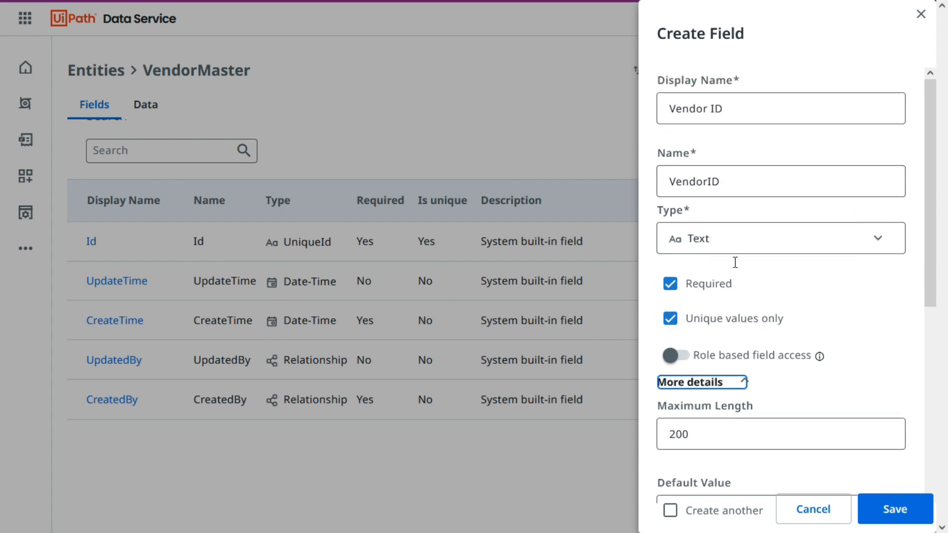
pyautogui.scroll(-5, 735, 262)
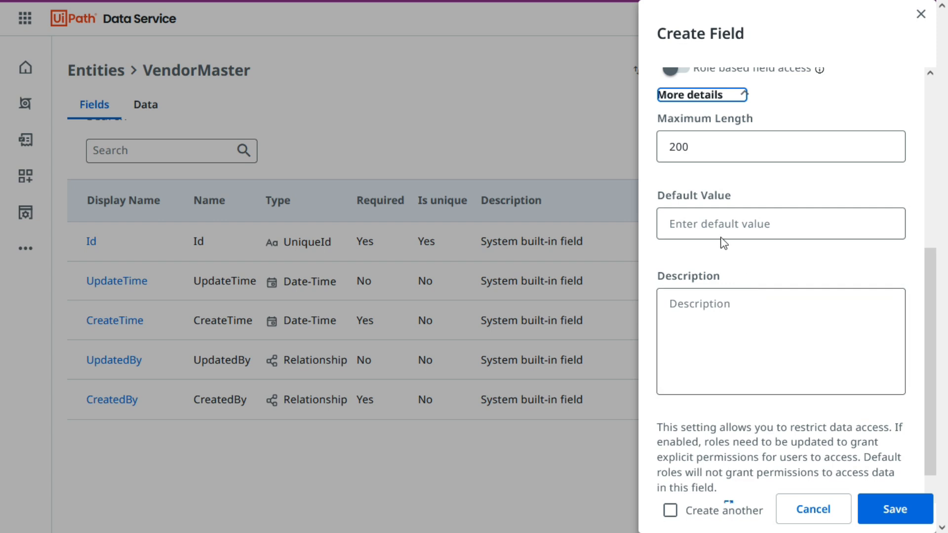
pyautogui.scroll(-1, 711, 227)
pyautogui.click(700, 195)
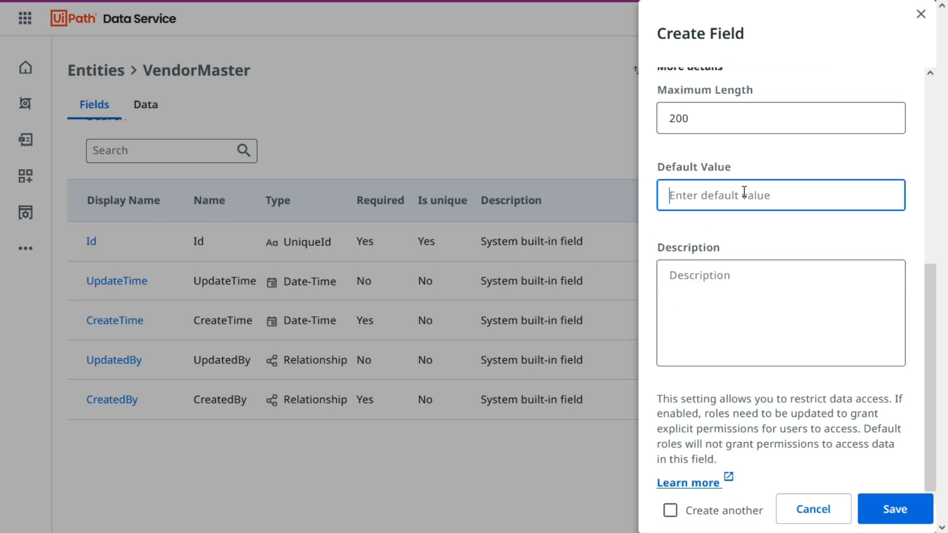
# - Save the Vendor ID field with the Create another option off and refresh the entity's field list
pyautogui.scroll(5, 750, 214)
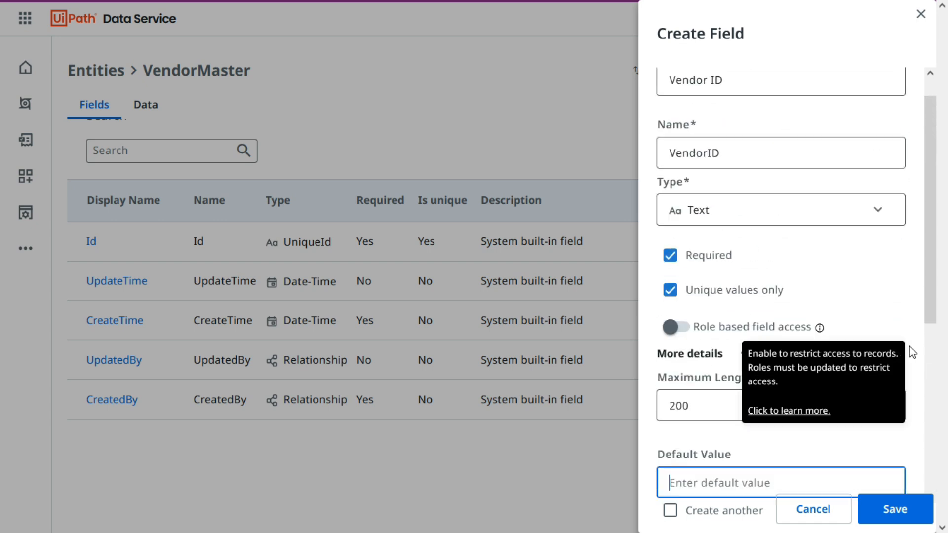
pyautogui.scroll(1, 782, 364)
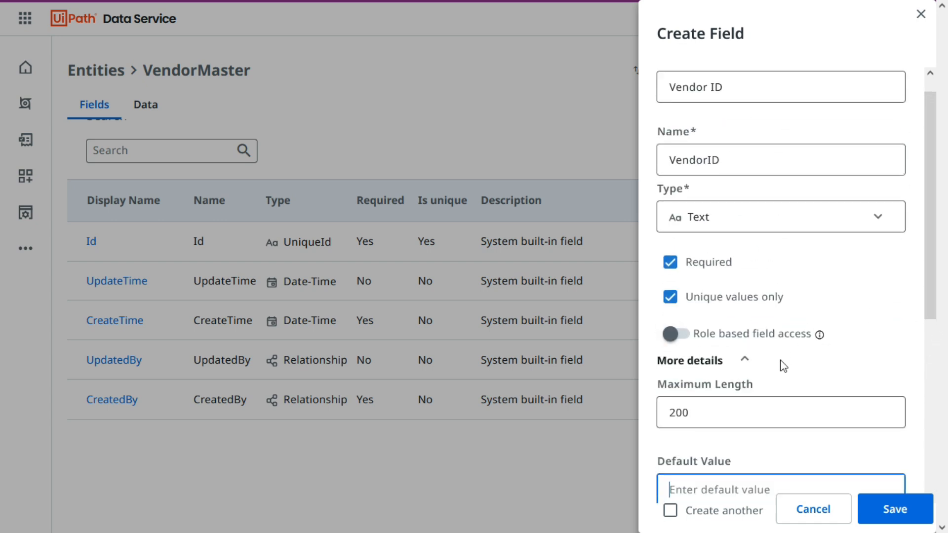
pyautogui.click(674, 521)
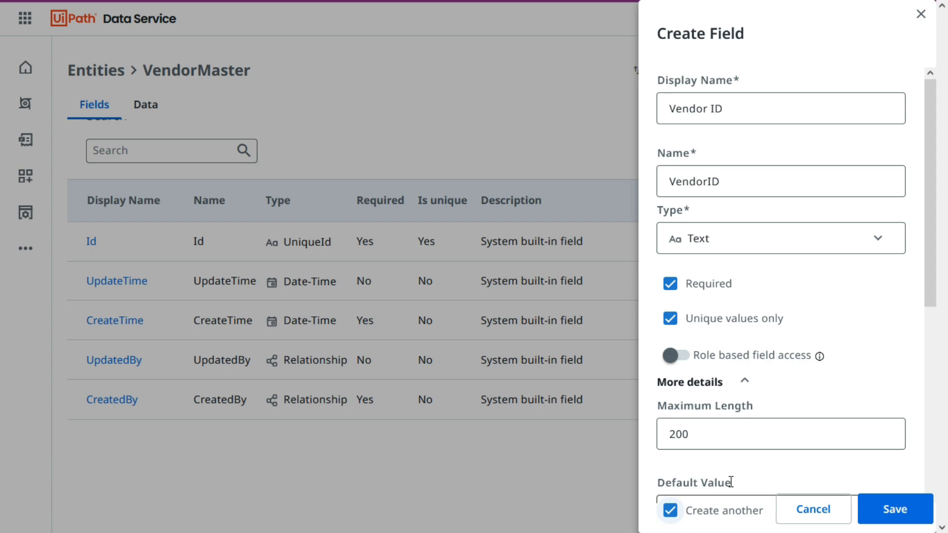
pyautogui.hotkey('alt', 'Tab')
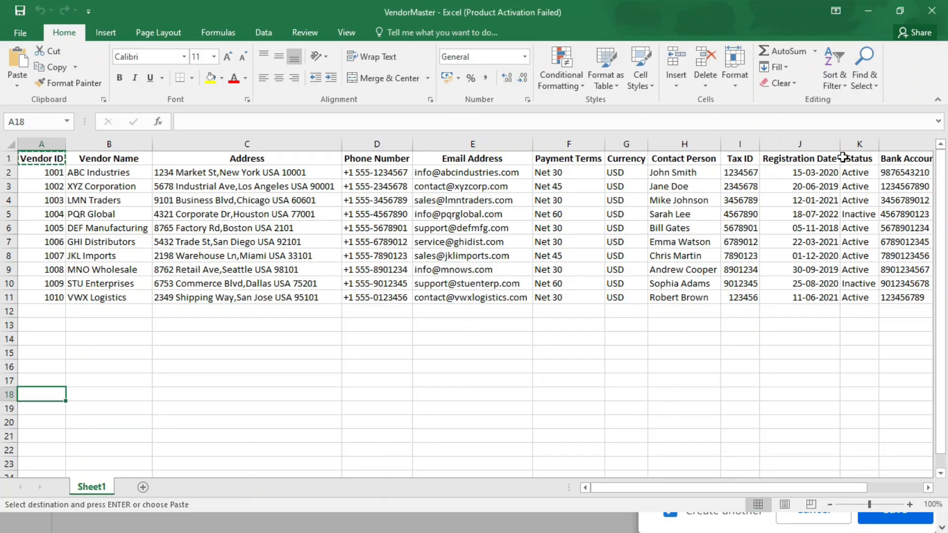
pyautogui.click(842, 157)
pyautogui.hotkey('alt', 'Tab')
pyautogui.click(681, 510)
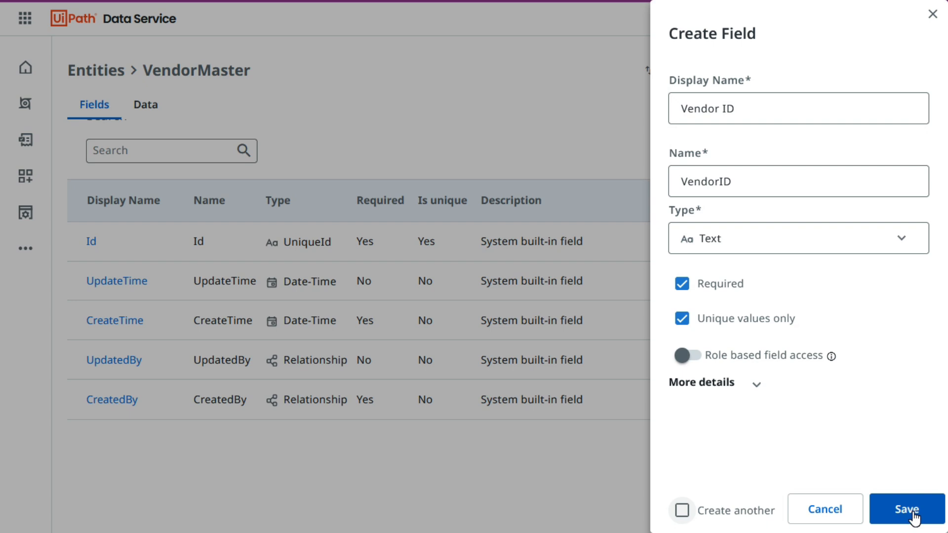
pyautogui.click(915, 516)
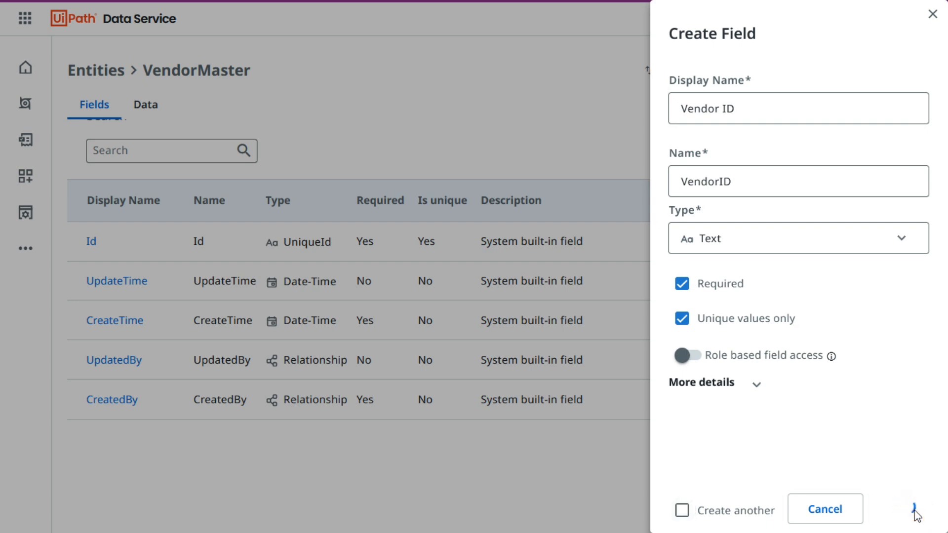
pyautogui.click(889, 150)
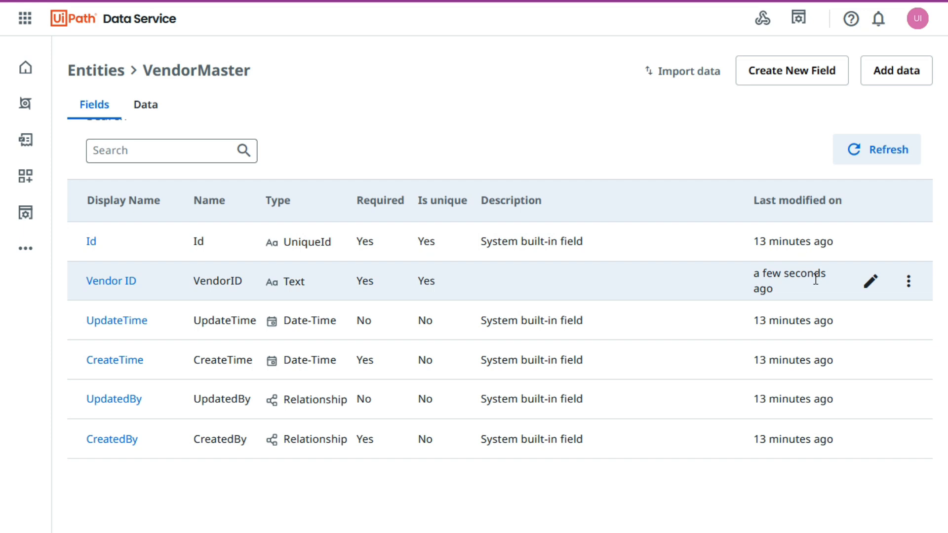
# - Create a required text field with the display name Vendor Name, keeping Create another enabled for further fields
pyautogui.click(804, 75)
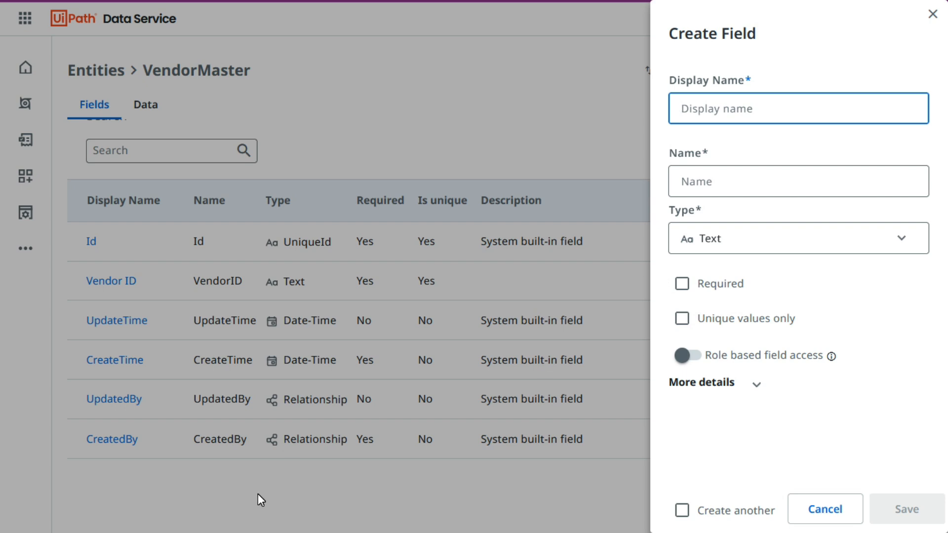
pyautogui.click(683, 514)
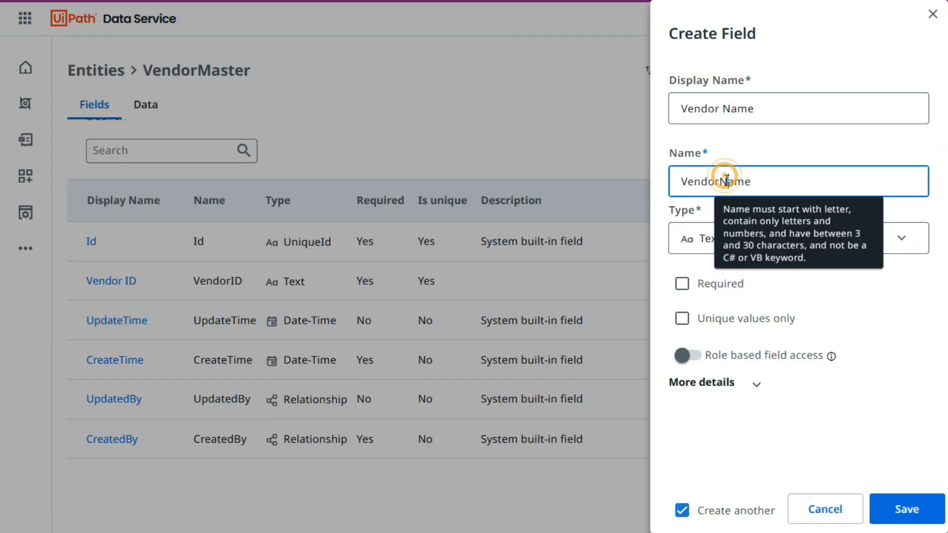
pyautogui.click(675, 110)
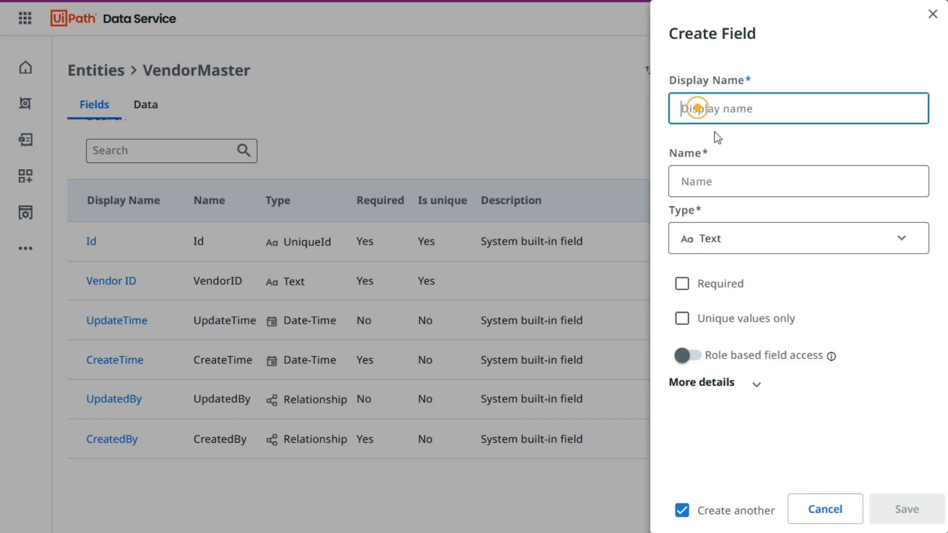
# - Create text fields with the display names Address, Phone Number, Email Address and Payment Terms
pyautogui.write('Address')
pyautogui.write('Phone Number')
pyautogui.click(753, 107)
pyautogui.write('Email Address')
pyautogui.write('Payment Terms')
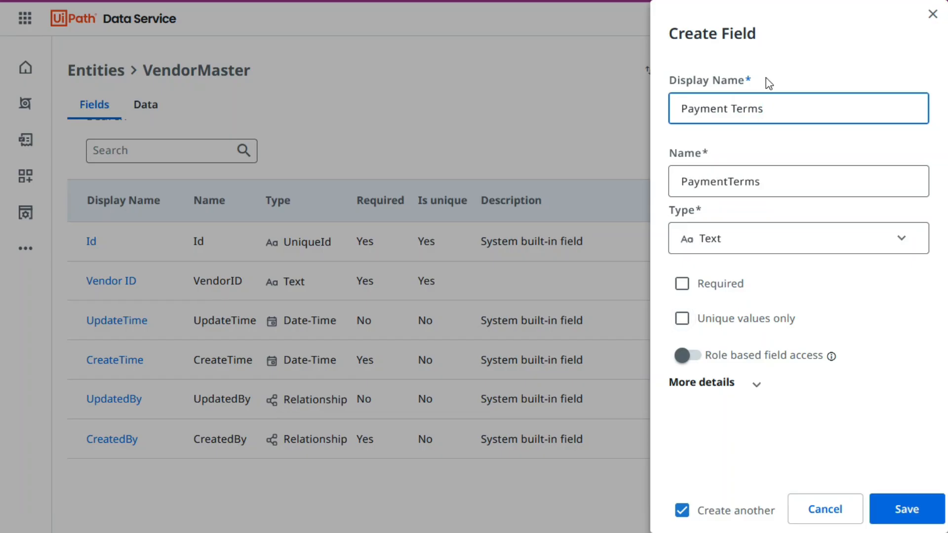
pyautogui.click(900, 509)
# - Create text fields with the display names Currency, Contact Person and Tax ID
pyautogui.click(741, 108)
pyautogui.write('Currency')
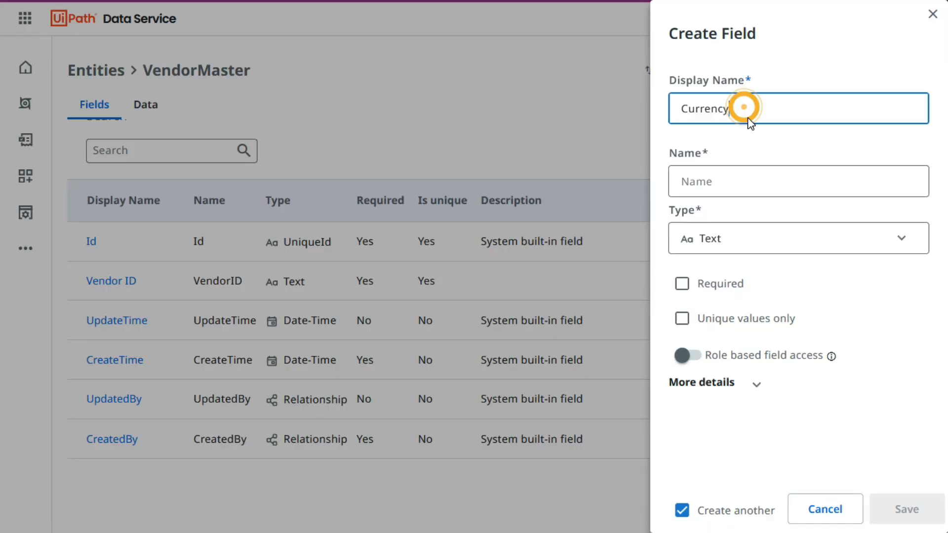
pyautogui.click(745, 108)
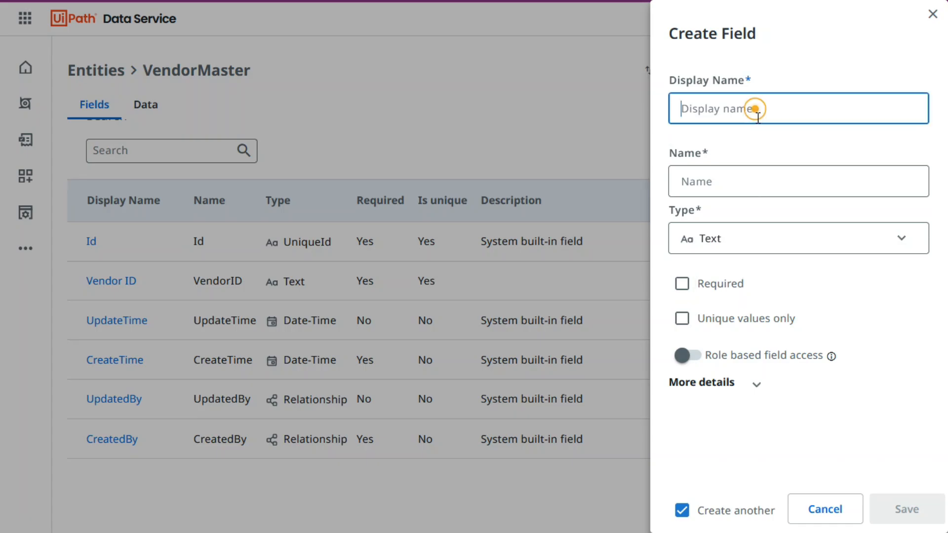
pyautogui.write('Contact Person')
pyautogui.write('Tax ID')
pyautogui.click(907, 509)
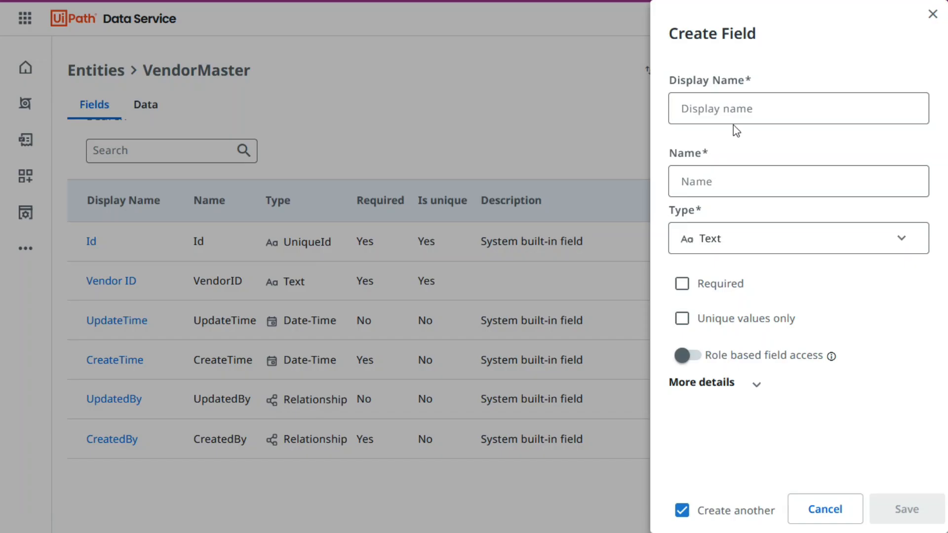
# - Create a Registration Date field of type Date-Time with the time excluded
pyautogui.click(734, 108)
pyautogui.write('Registration Date')
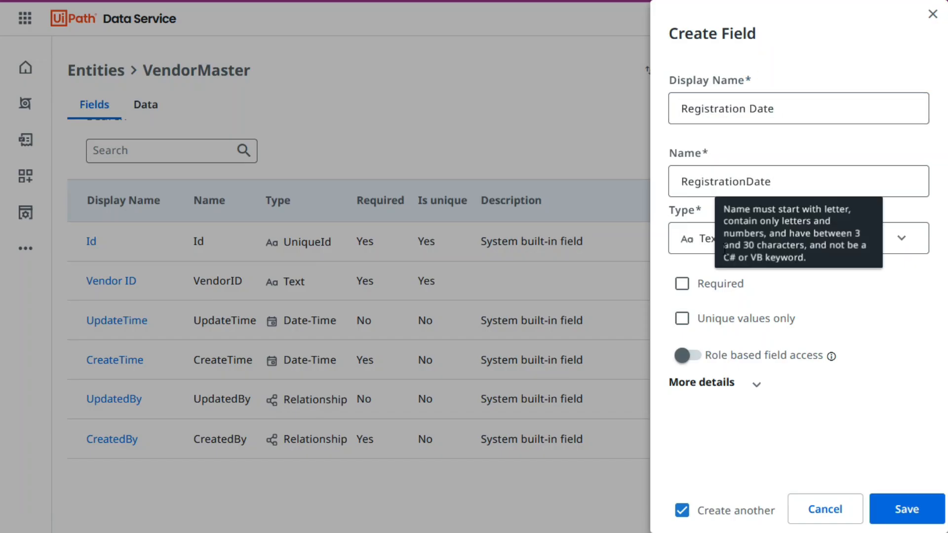
pyautogui.click(700, 240)
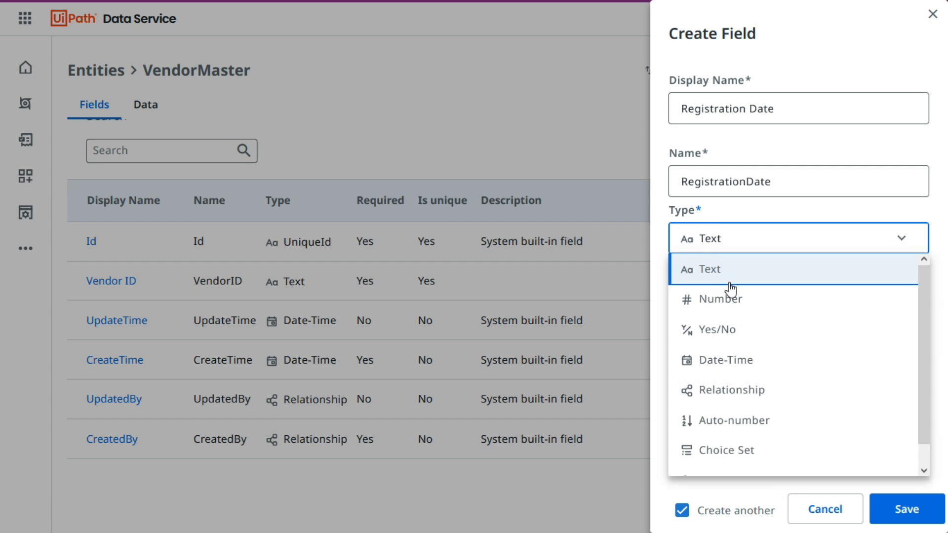
pyautogui.click(749, 365)
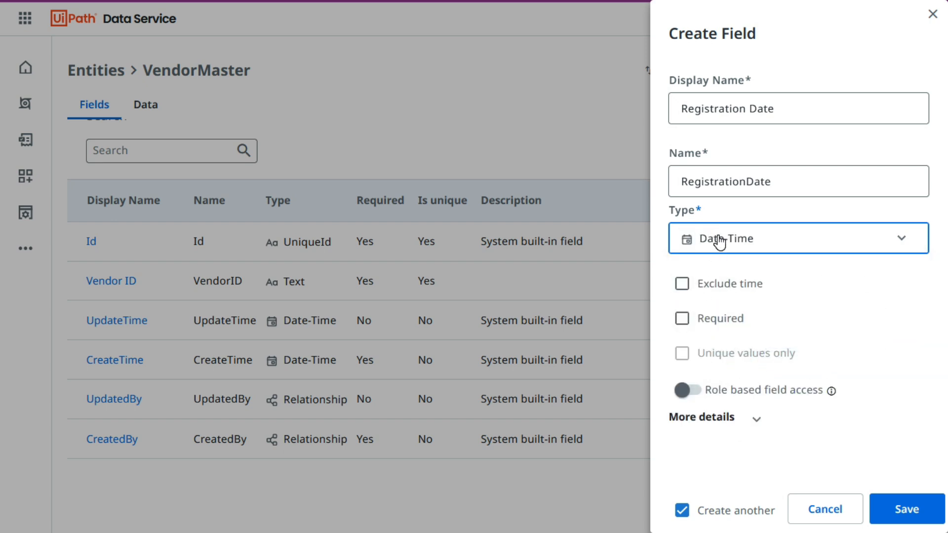
pyautogui.click(684, 292)
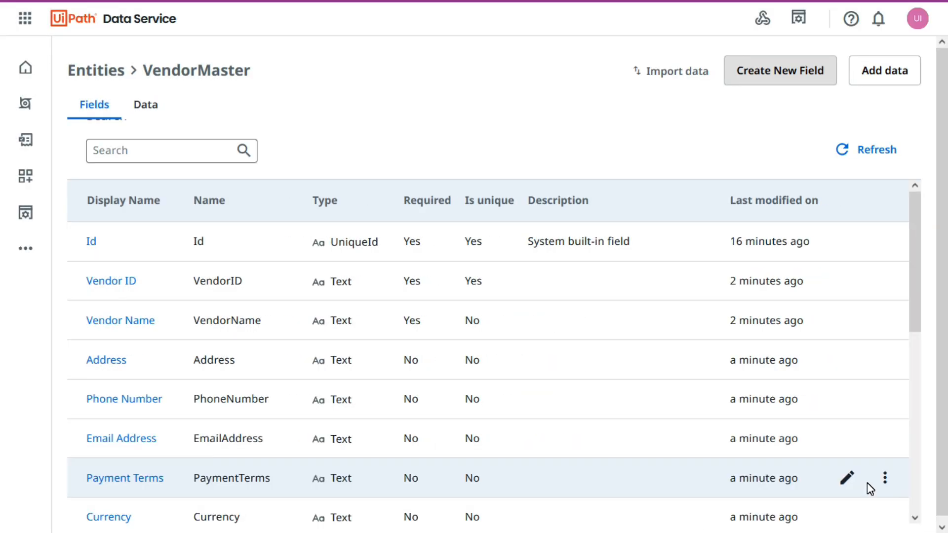
# - Refresh the VendorMaster field list and compare its fields with the column headers of the VendorMaster workbook in Excel
pyautogui.click(877, 146)
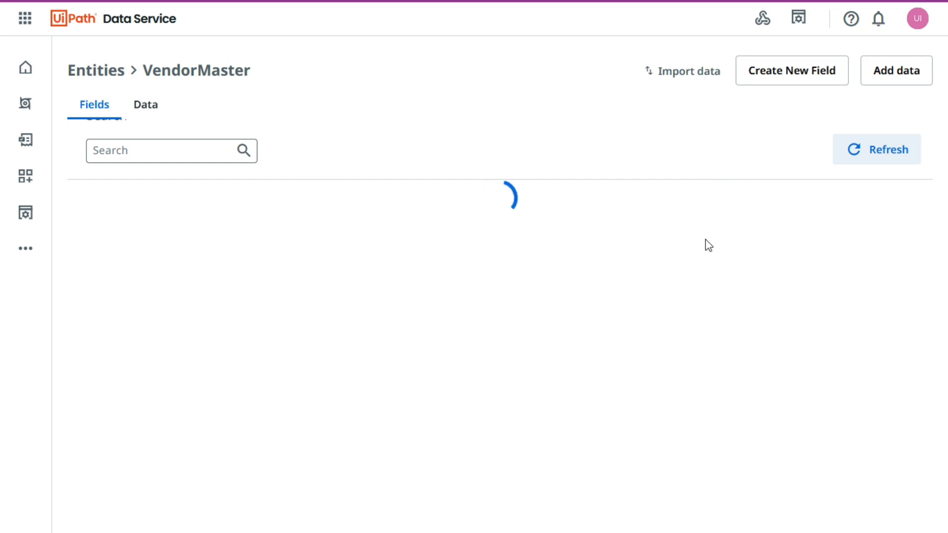
pyautogui.hotkey('alt', 'Tab')
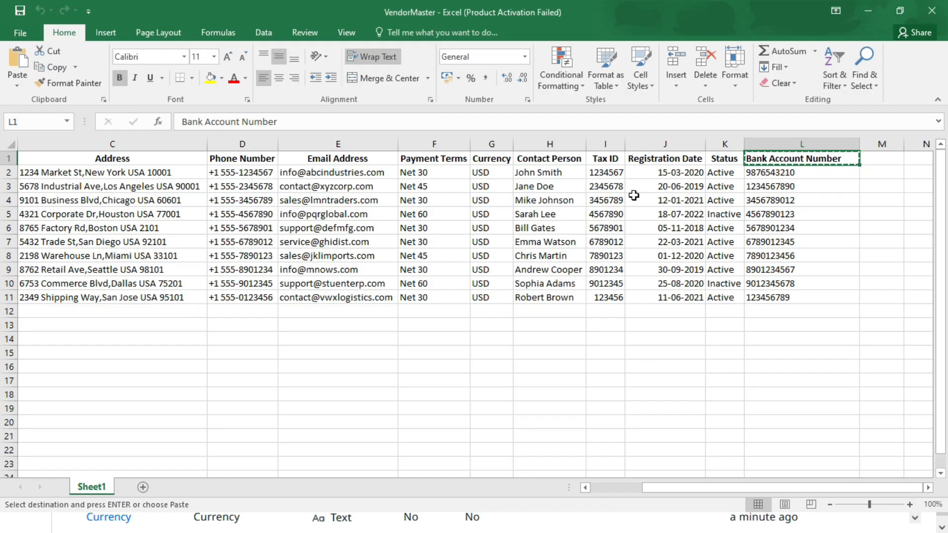
pyautogui.moveTo(760, 487); pyautogui.dragTo(663, 487)
pyautogui.click(444, 376)
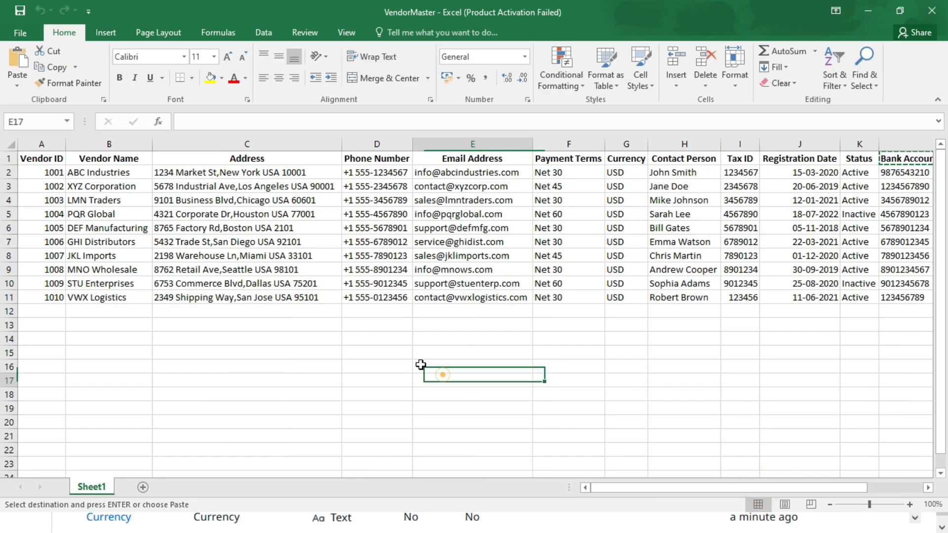
pyautogui.hotkey('alt', 'Tab')
pyautogui.scroll(-8, 497, 254)
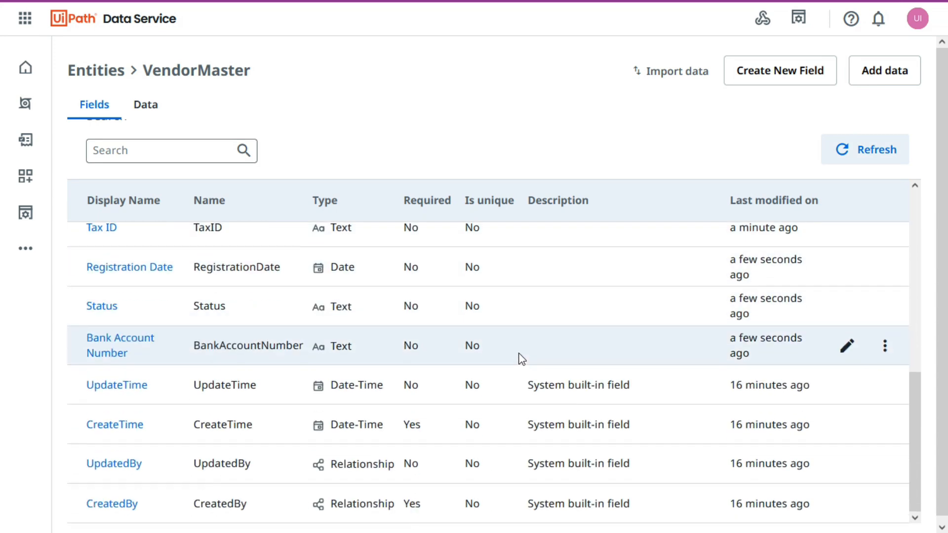
pyautogui.scroll(6, 543, 385)
pyautogui.scroll(2, 571, 415)
pyautogui.click(419, 146)
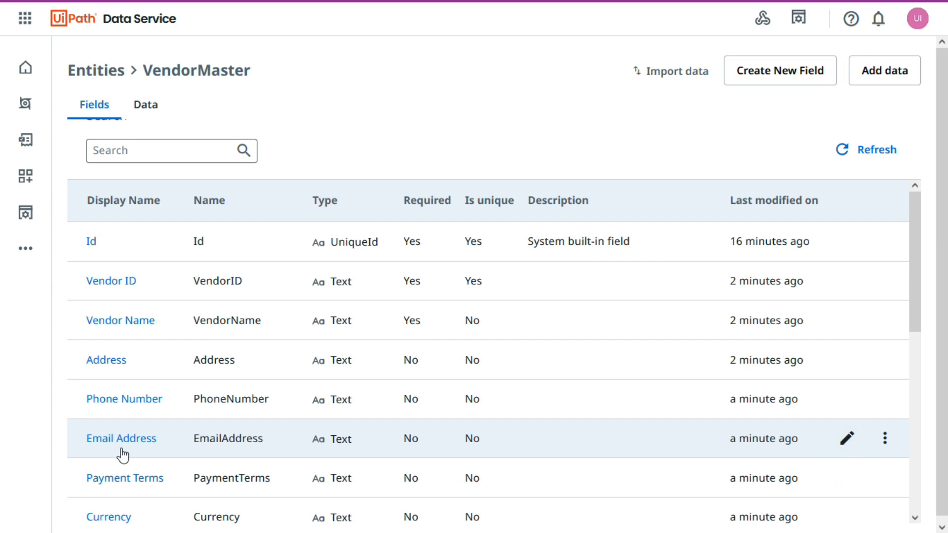
# - Change the Email Address field's display name to Email Id, make it required, and check its name in the saved list
pyautogui.click(850, 439)
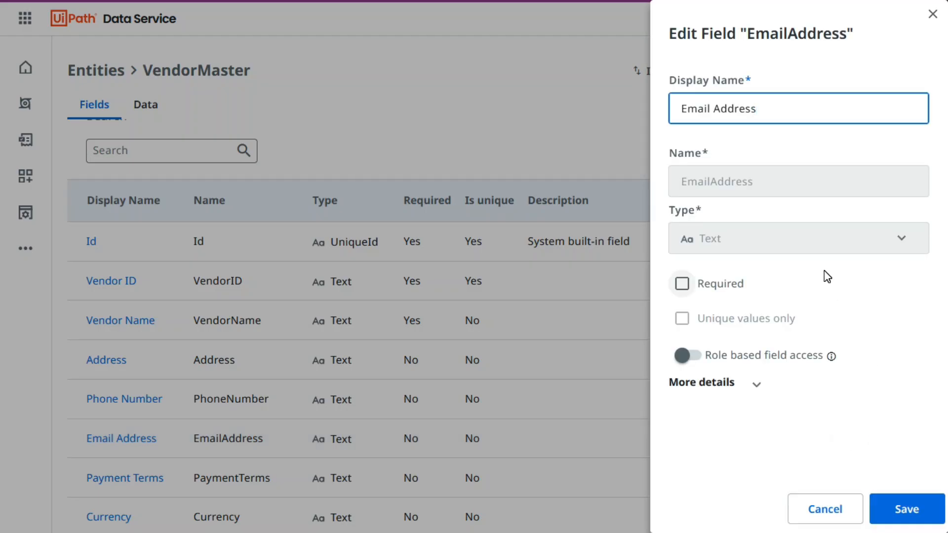
pyautogui.doubleClick(717, 109)
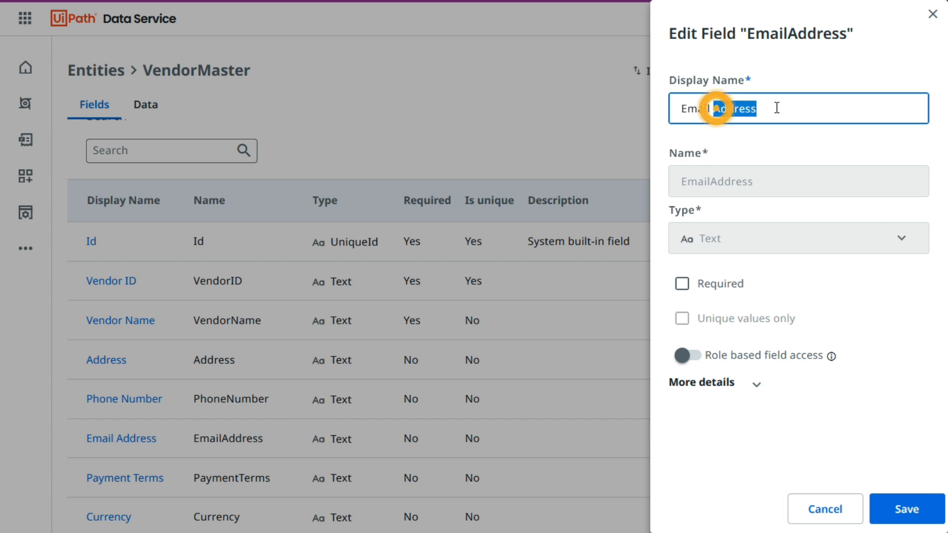
pyautogui.press('BackSpace')
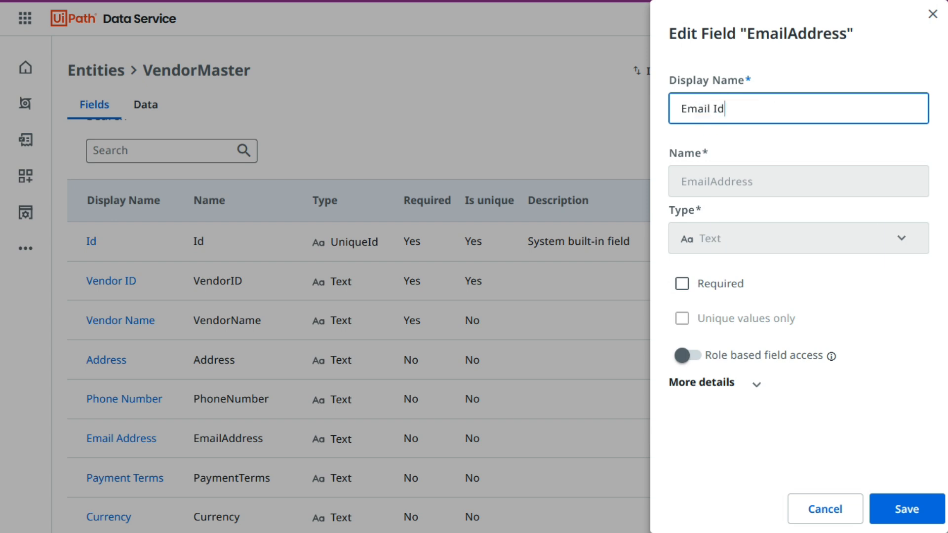
pyautogui.click(787, 140)
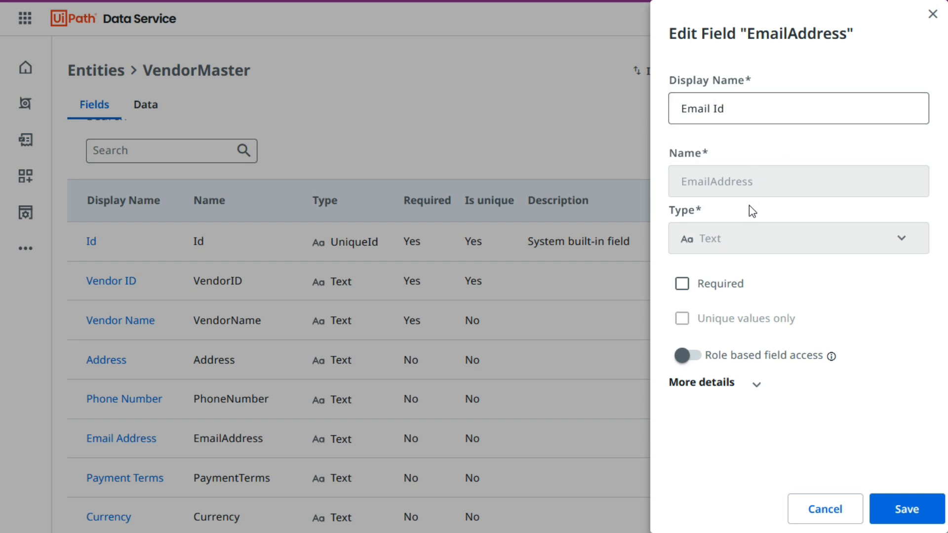
pyautogui.moveTo(712, 191)
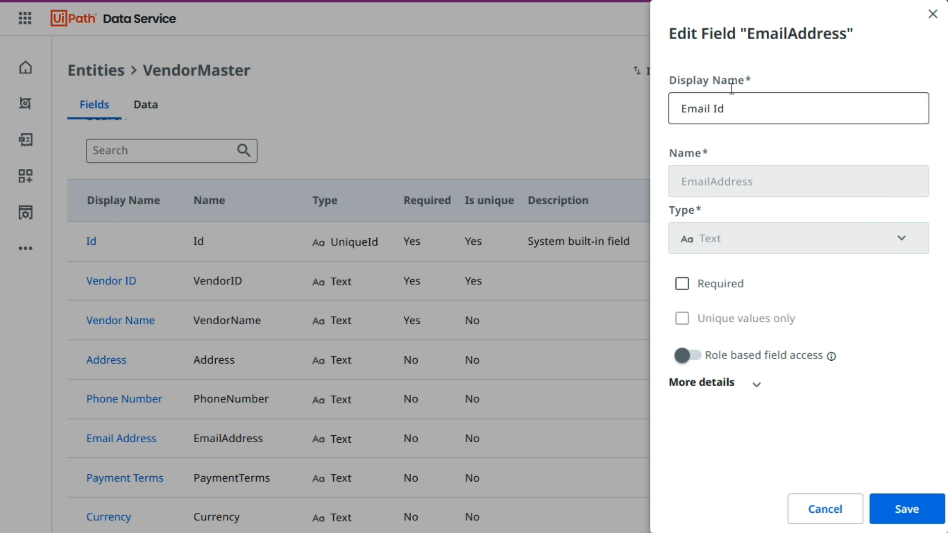
pyautogui.click(755, 389)
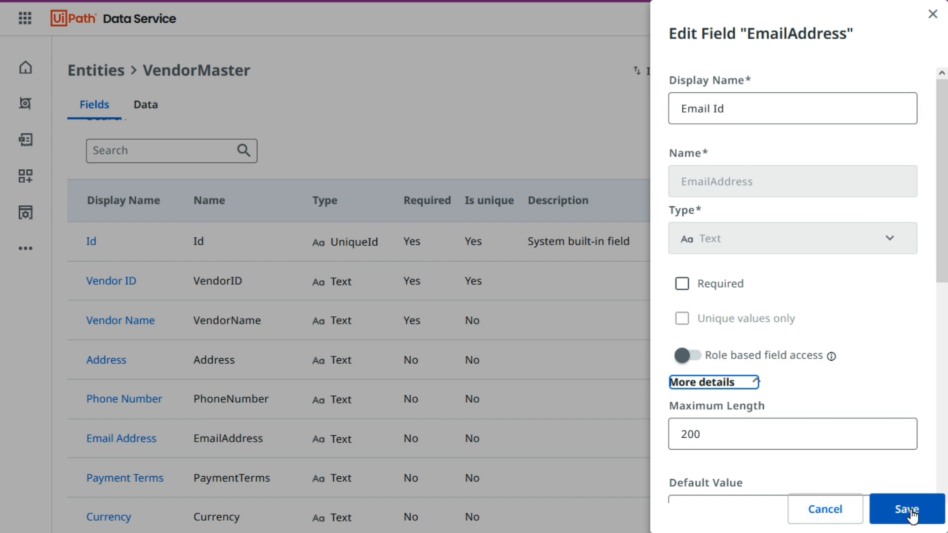
pyautogui.click(682, 287)
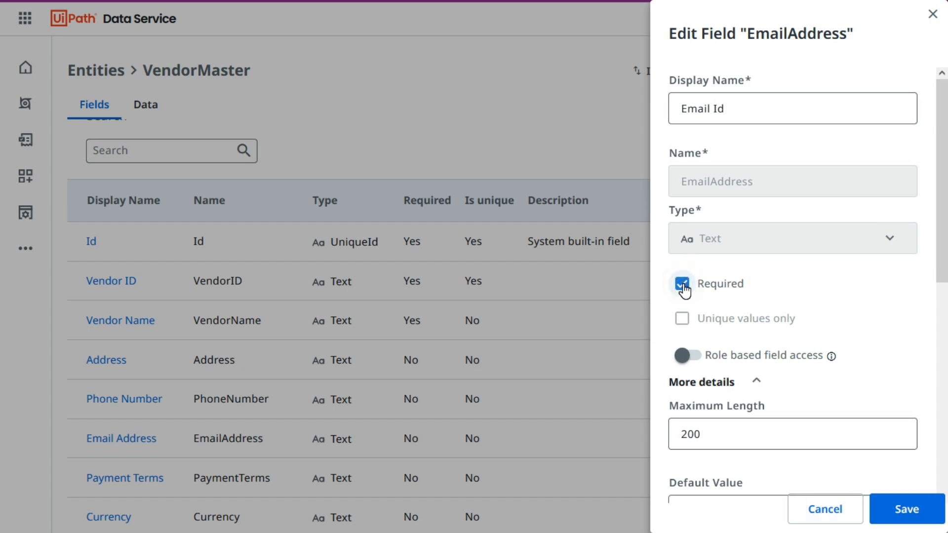
pyautogui.click(923, 514)
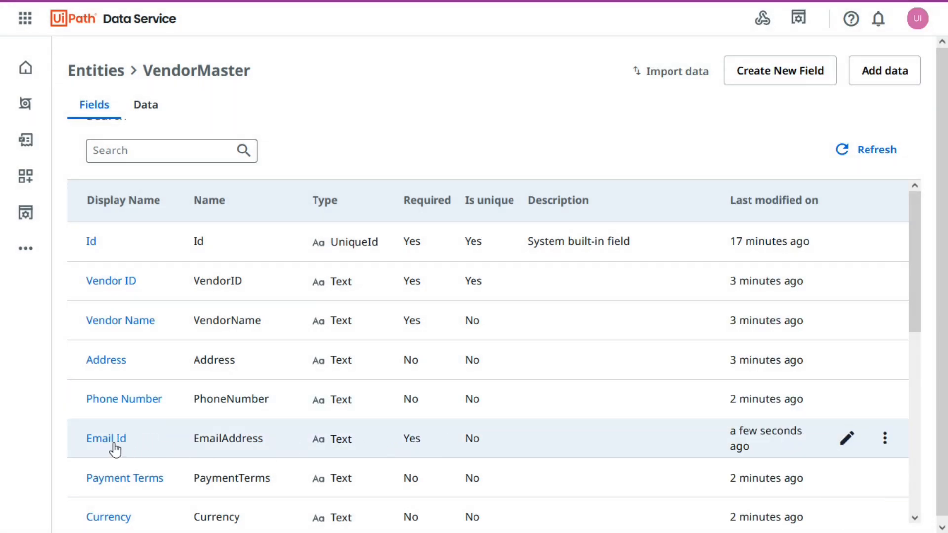
pyautogui.moveTo(259, 441); pyautogui.dragTo(195, 444)
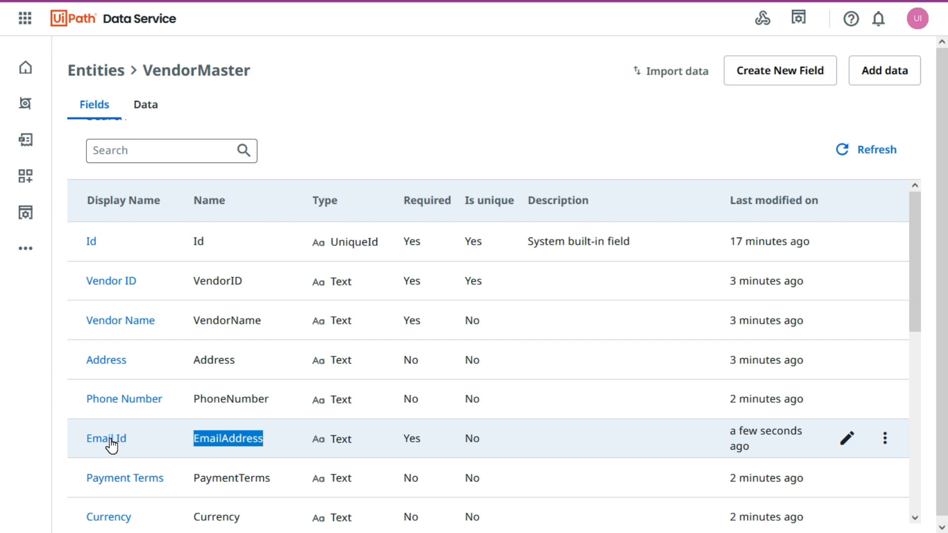
# - Delete the Bank Account Number field from VendorMaster, confirming with the field's name, and refresh the field list
pyautogui.scroll(-5, 492, 368)
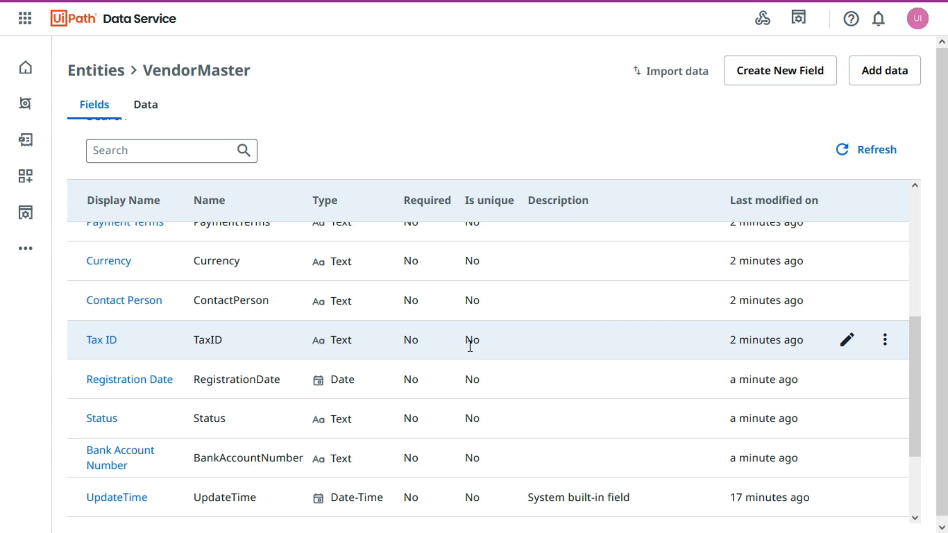
pyautogui.scroll(-2, 470, 346)
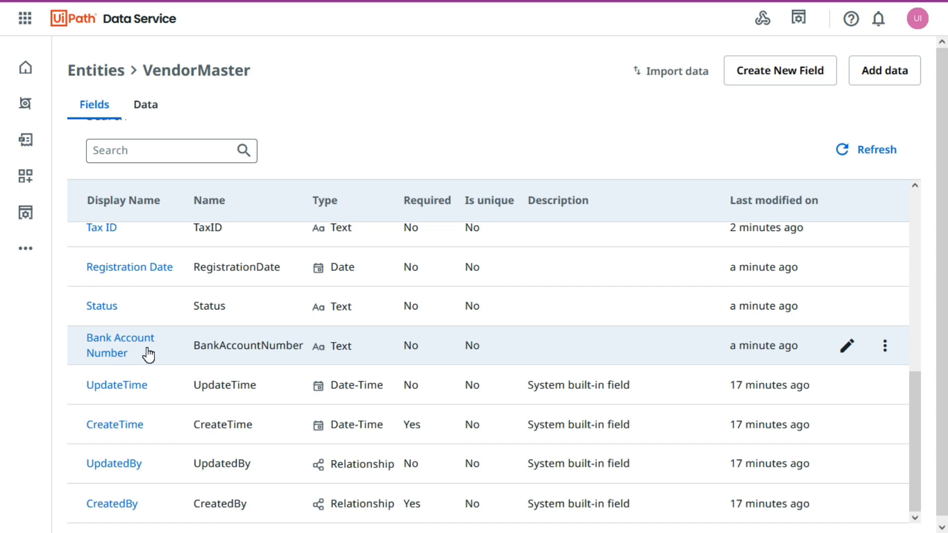
pyautogui.click(885, 348)
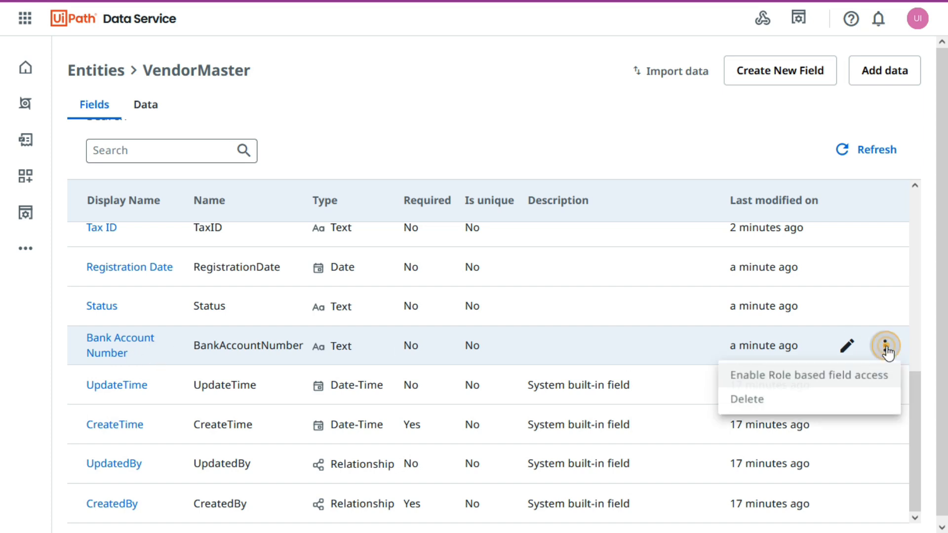
pyautogui.click(766, 406)
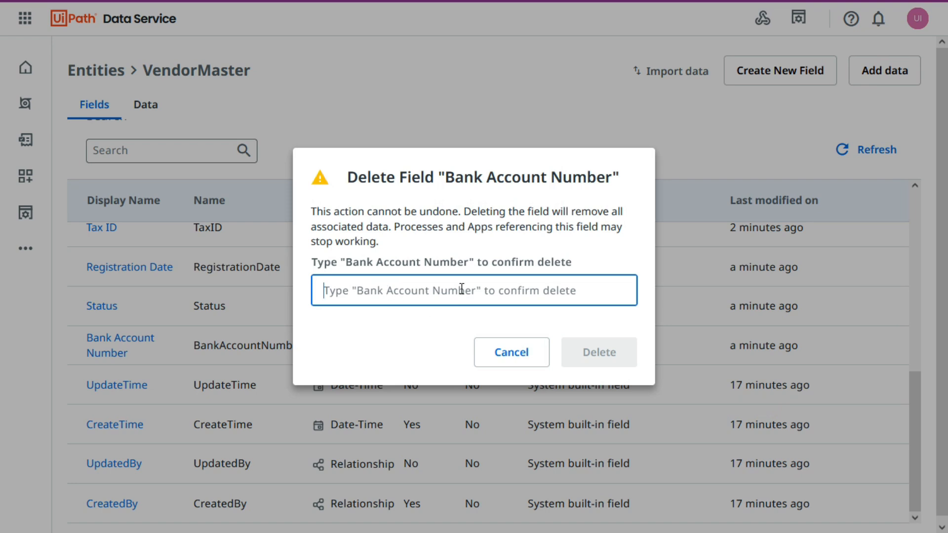
pyautogui.click(461, 289)
pyautogui.write('Bank Account Number')
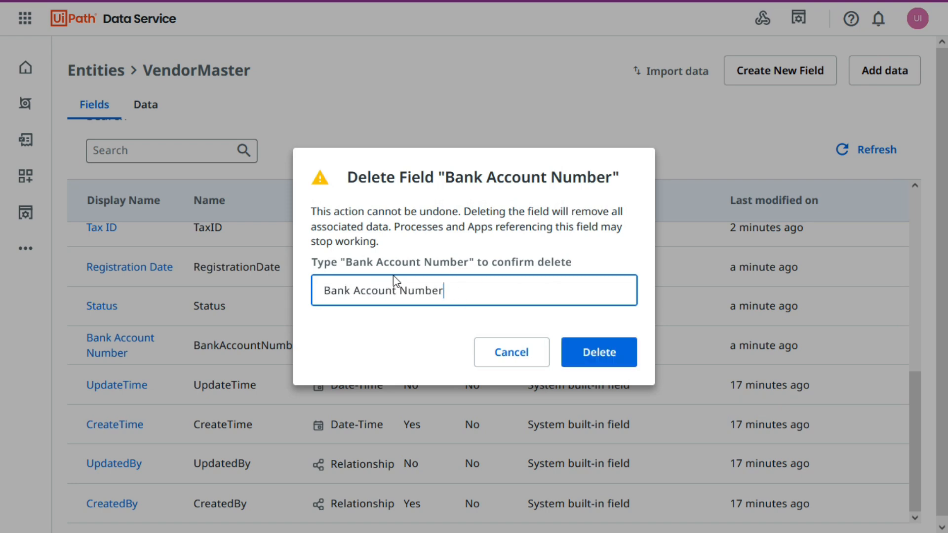
pyautogui.click(611, 353)
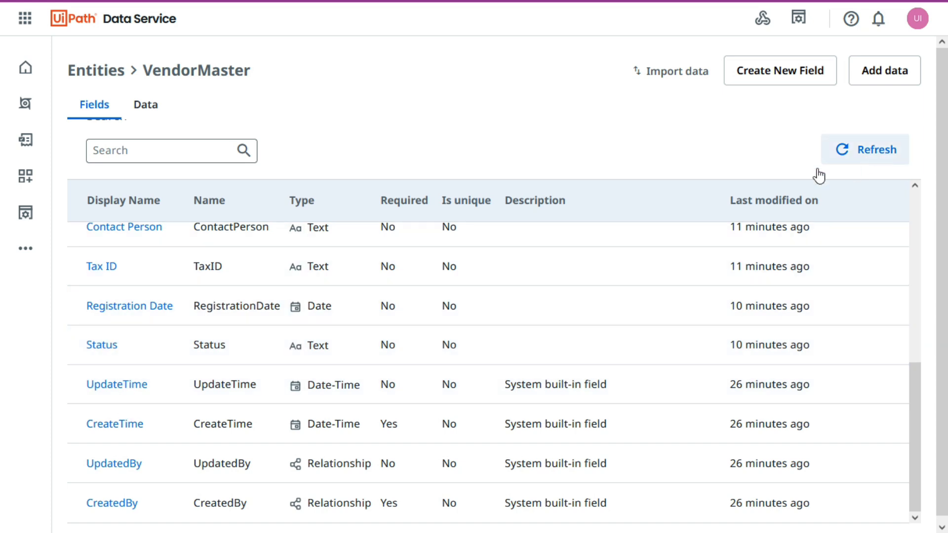
pyautogui.click(867, 159)
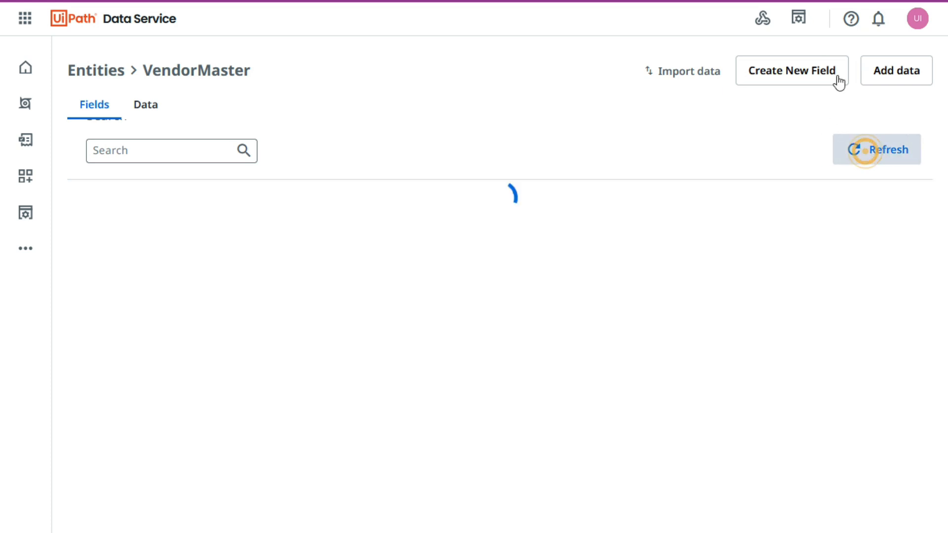
# - Create a text field with the display name Bank Account Number again and check it in the field list
pyautogui.click(810, 76)
pyautogui.write('Bank Account Number')
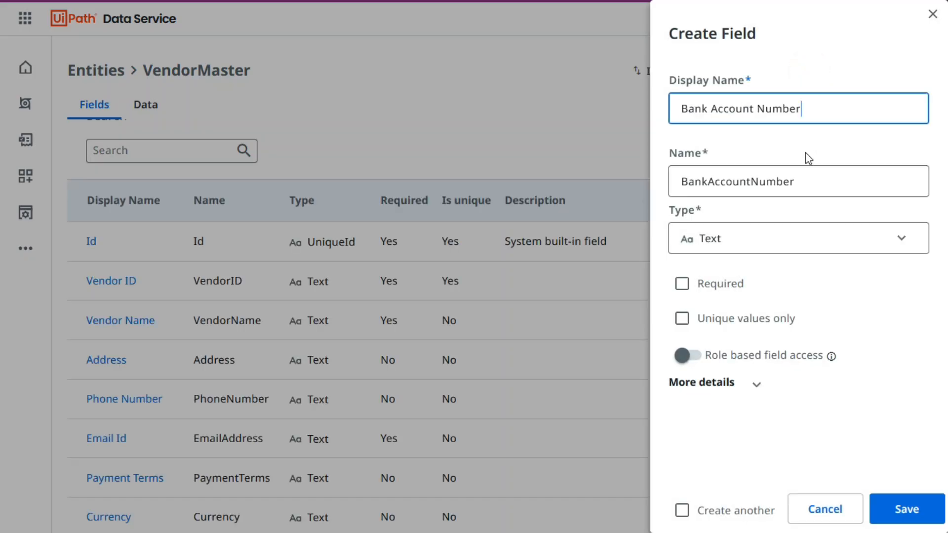
pyautogui.click(916, 517)
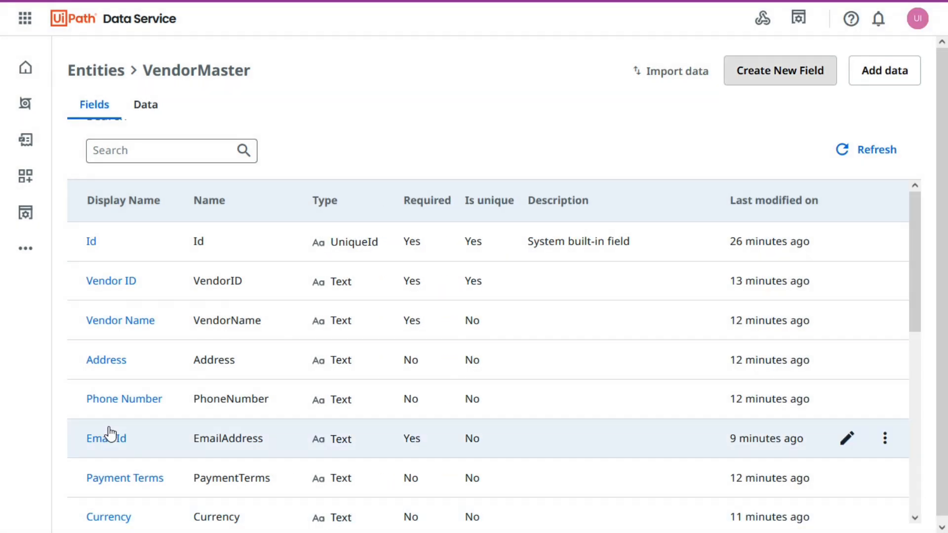
pyautogui.scroll(-7, 207, 445)
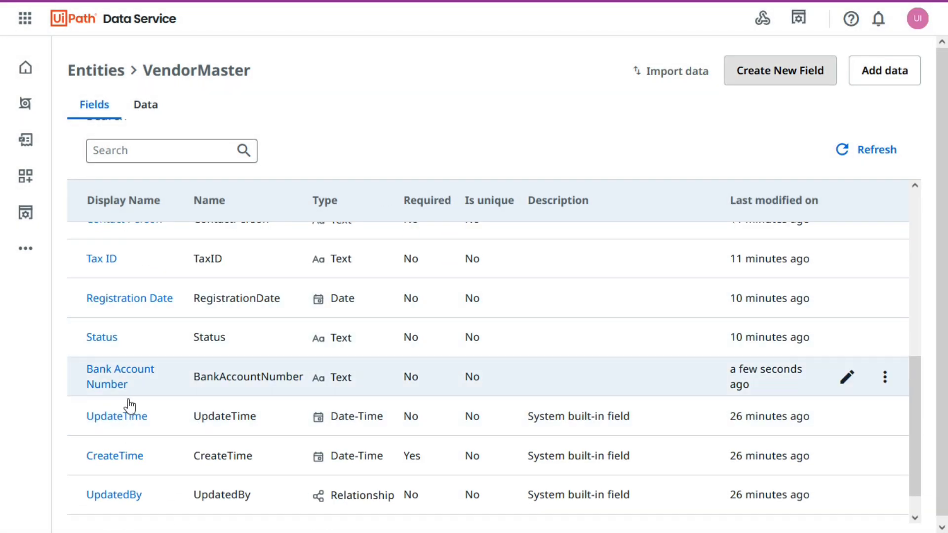
pyautogui.click(434, 65)
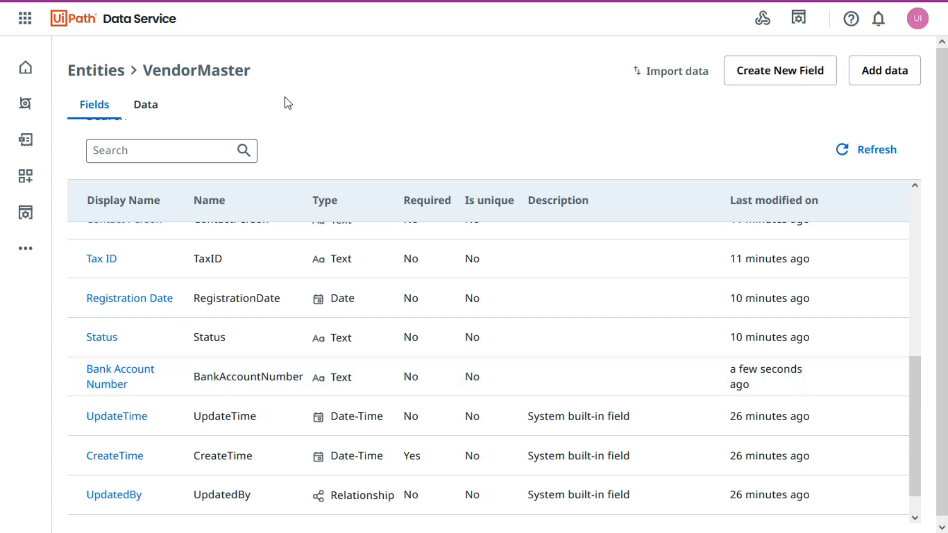
pyautogui.scroll(7, 260, 423)
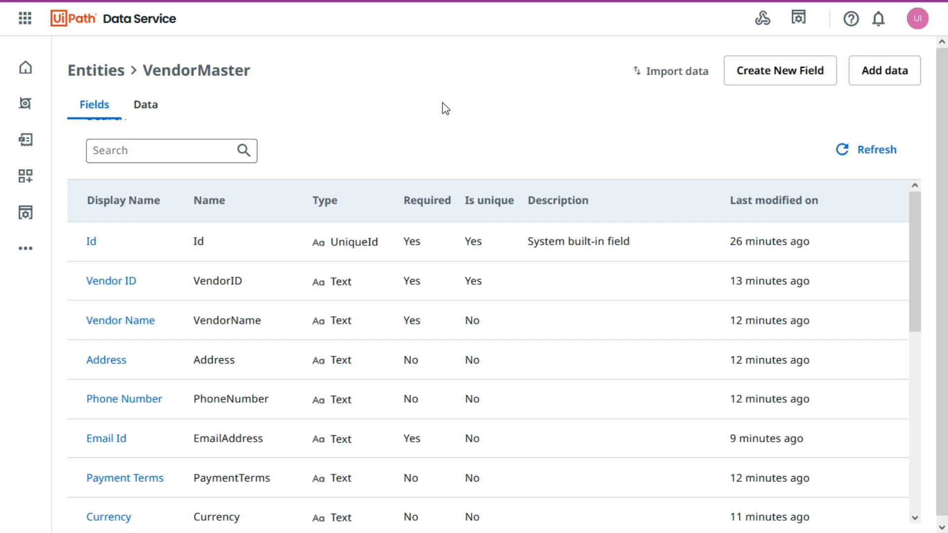
# - Start a new data record for the VendorMaster entity and review the fields in its entry form
pyautogui.click(146, 105)
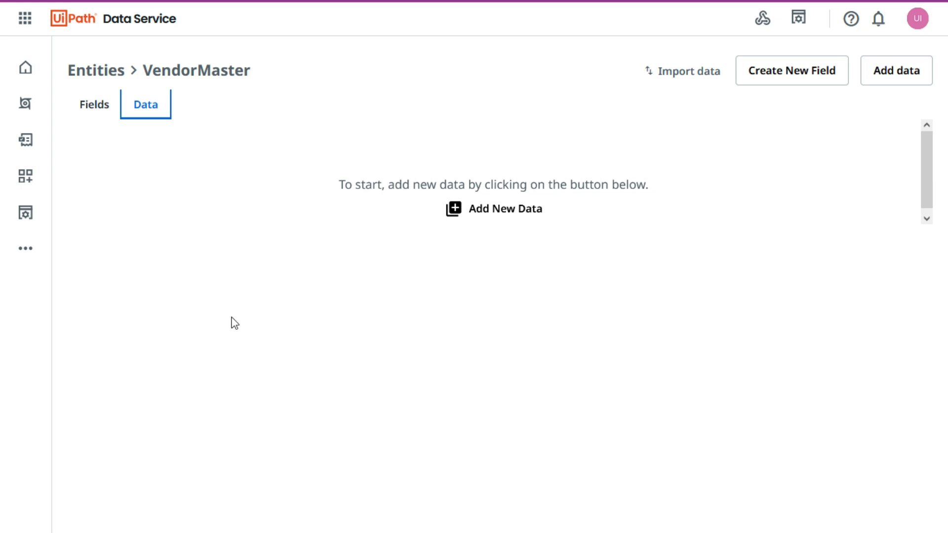
pyautogui.click(897, 79)
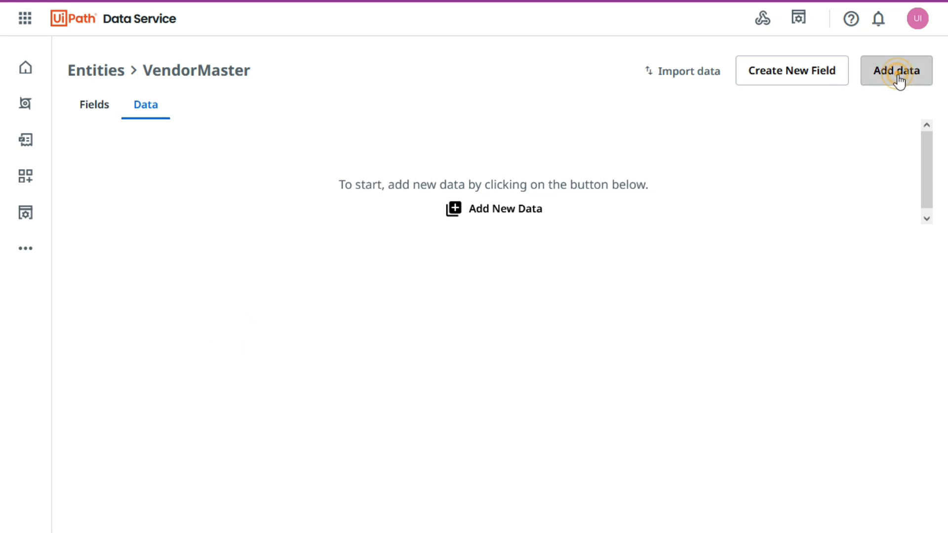
pyautogui.scroll(-5, 785, 232)
pyautogui.scroll(5, 770, 246)
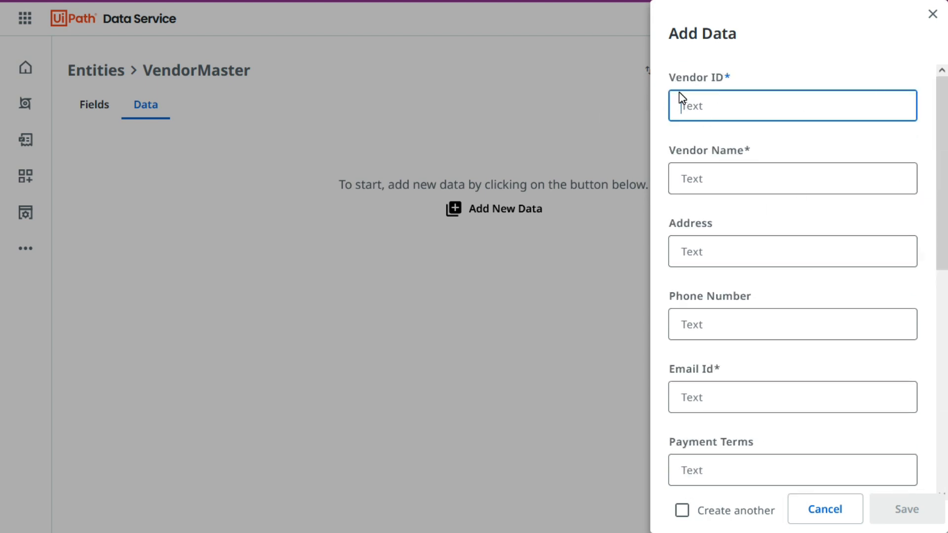
pyautogui.scroll(-9, 736, 203)
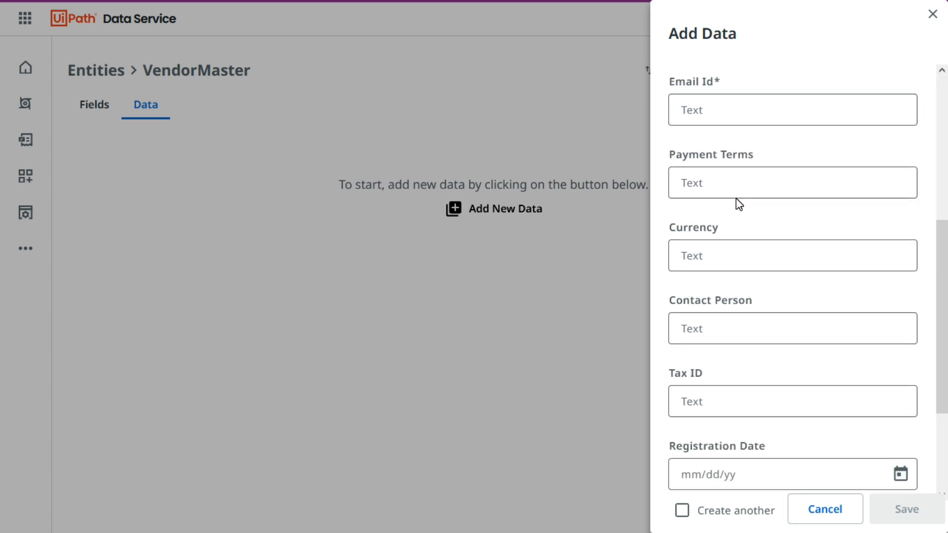
pyautogui.scroll(9, 776, 371)
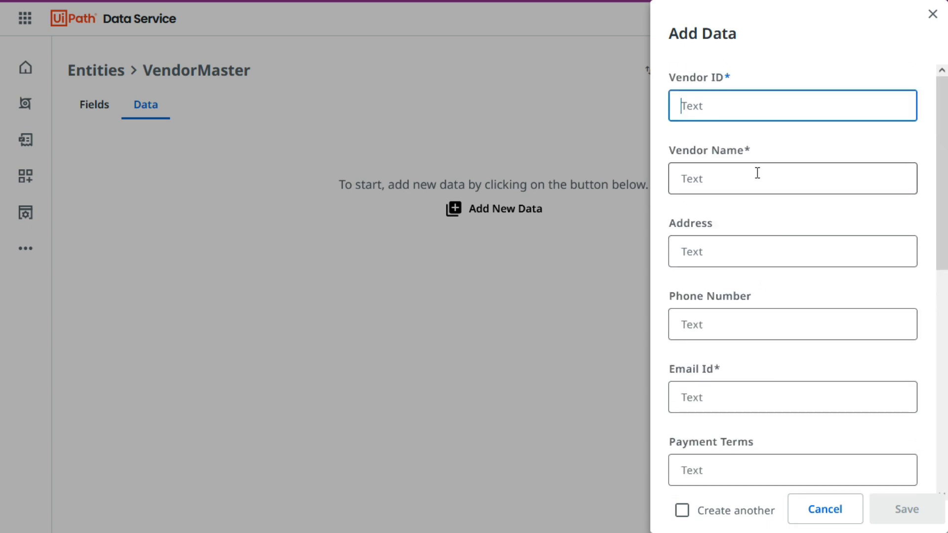
# - Copy the vendor ID and the vendor name ABC Industries from row 2 of the Excel workbook into the new record
pyautogui.hotkey('alt', 'Tab')
pyautogui.click(44, 170)
pyautogui.hotkey('ctrl', 'c')
pyautogui.hotkey('alt', 'Tab')
pyautogui.hotkey('ctrl', 'v')
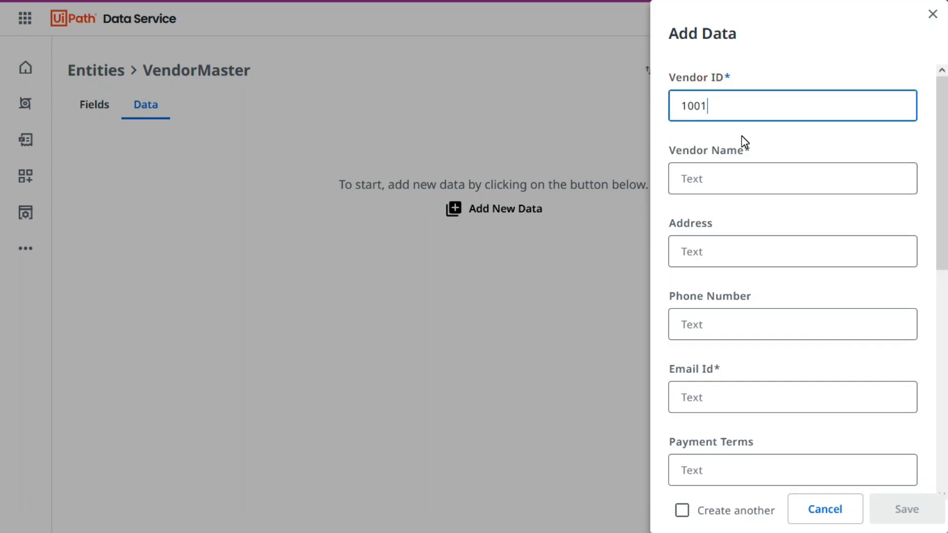
pyautogui.hotkey('alt', 'Tab')
pyautogui.press('Right')
pyautogui.hotkey('ctrl', 'c')
pyautogui.hotkey('alt', 'Tab')
pyautogui.click(747, 179)
pyautogui.hotkey('ctrl', 'v')
# - Copy the ABC Industries address and phone number from the Excel workbook into the record's Address and Phone Number fields
pyautogui.hotkey('alt', 'Tab')
pyautogui.press('Right')
pyautogui.hotkey('ctrl', 'c')
pyautogui.hotkey('alt', 'Tab')
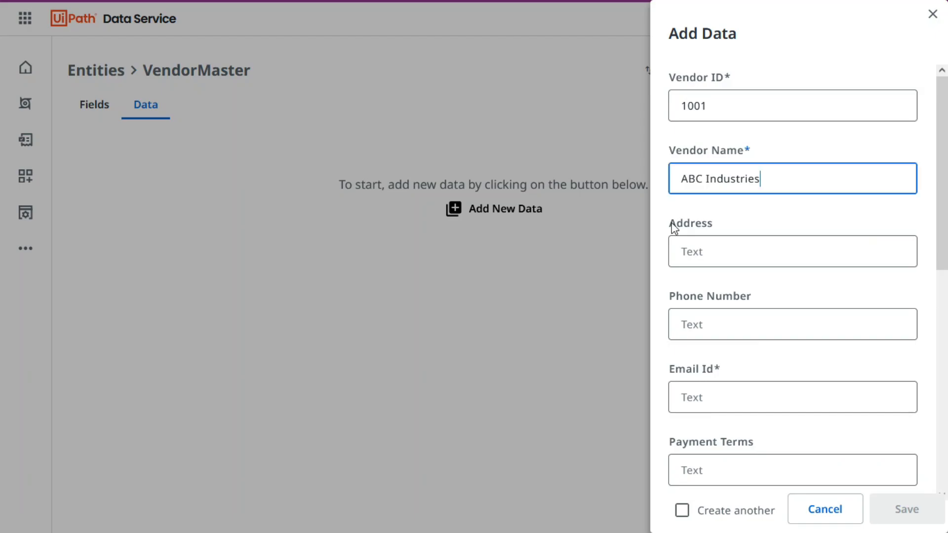
pyautogui.click(713, 253)
pyautogui.hotkey('ctrl', 'v')
pyautogui.hotkey('alt', 'Tab')
pyautogui.press('Right')
pyautogui.hotkey('ctrl', 'c')
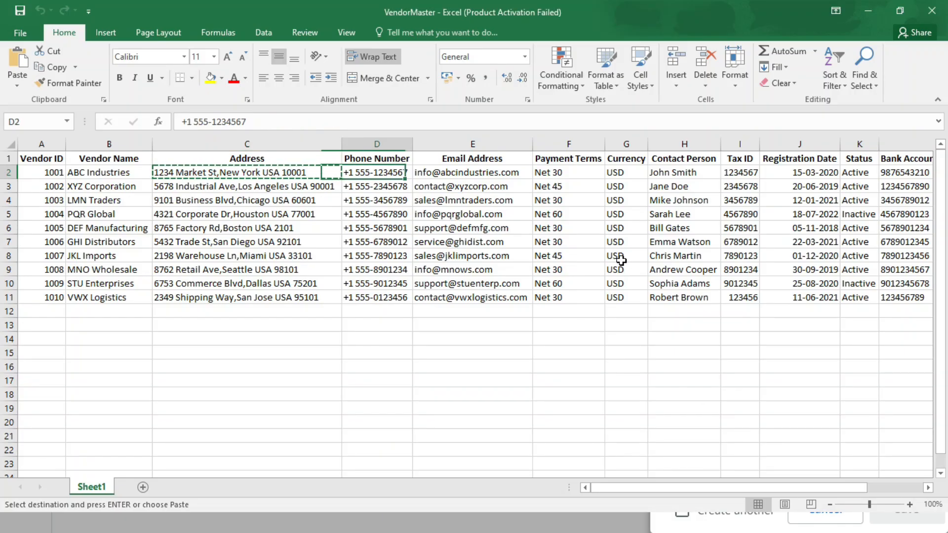
pyautogui.hotkey('alt', 'Tab')
pyautogui.click(713, 330)
pyautogui.hotkey('ctrl', 'v')
# - Copy the ABC Industries e-mail address from the Excel workbook into the record's Email Id field
pyautogui.press('Tab')
pyautogui.hotkey('alt', 'Tab')
pyautogui.press('Right')
pyautogui.hotkey('ctrl', 'c')
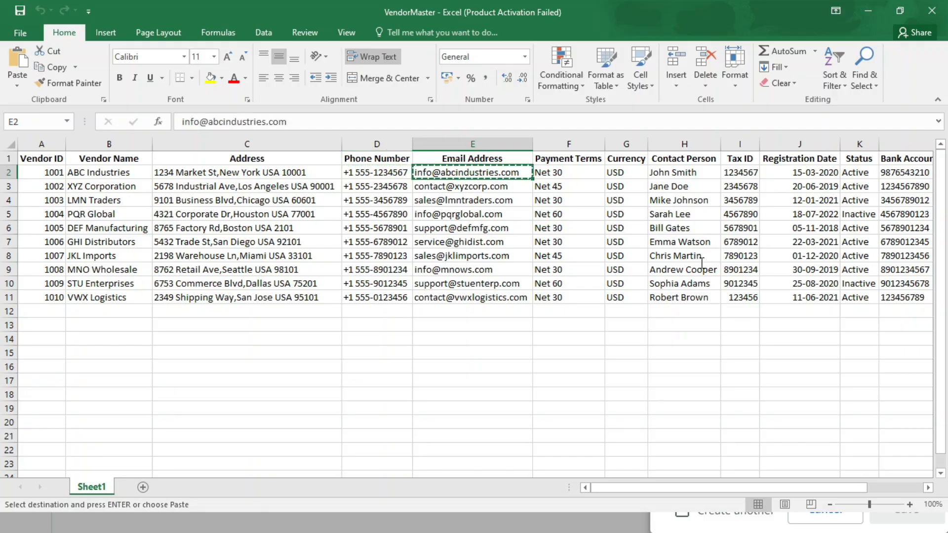
pyautogui.hotkey('alt', 'Tab')
pyautogui.hotkey('ctrl', 'v')
pyautogui.click(775, 365)
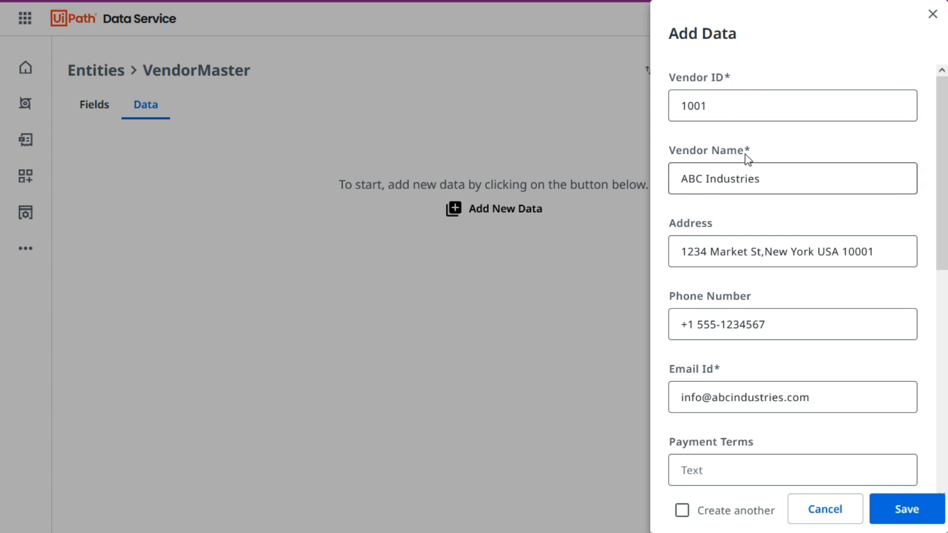
# - Fill in the record's Payment Terms with Net 30 and Currency with USD, copied from row 2 of the Excel workbook
pyautogui.scroll(-2, 720, 232)
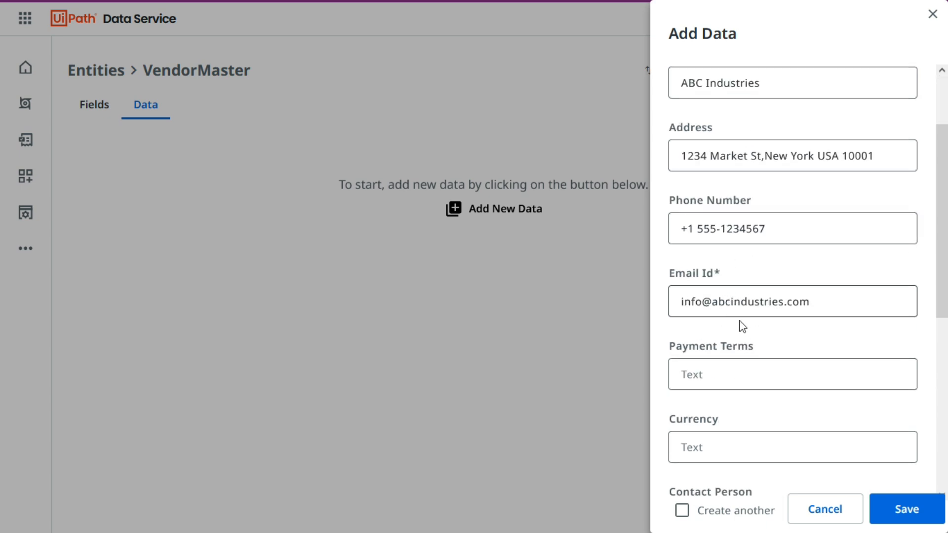
pyautogui.scroll(-2, 770, 291)
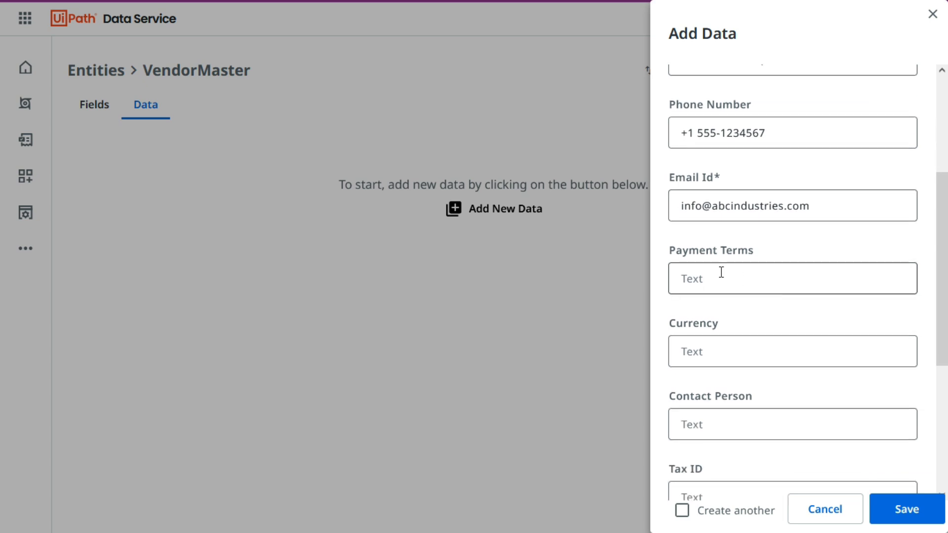
pyautogui.hotkey('alt', 'Tab')
pyautogui.press('Right')
pyautogui.hotkey('ctrl', 'c')
pyautogui.hotkey('alt', 'Tab')
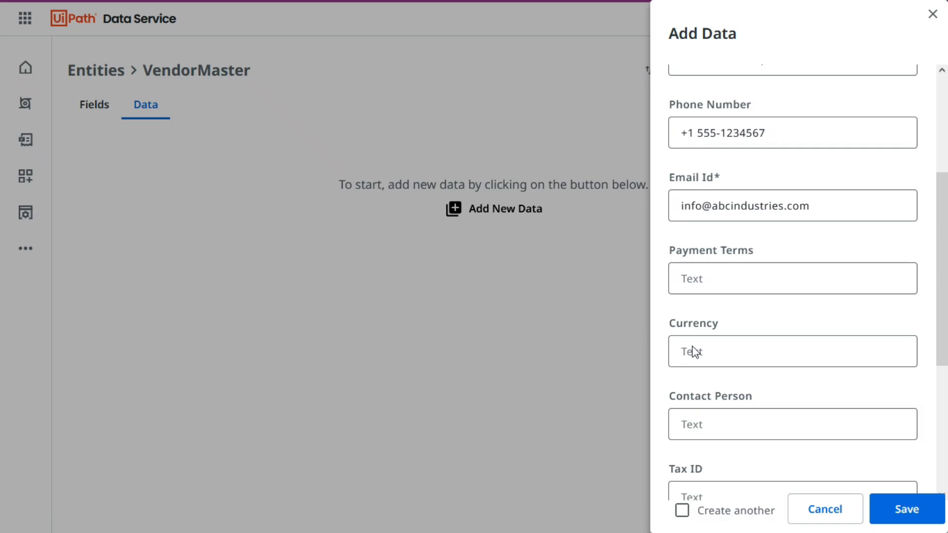
pyautogui.click(739, 284)
pyautogui.hotkey('ctrl', 'v')
pyautogui.hotkey('alt', 'Tab')
pyautogui.press('Right')
pyautogui.hotkey('ctrl', 'c')
pyautogui.hotkey('alt', 'Tab')
pyautogui.click(736, 349)
pyautogui.hotkey('ctrl', 'v')
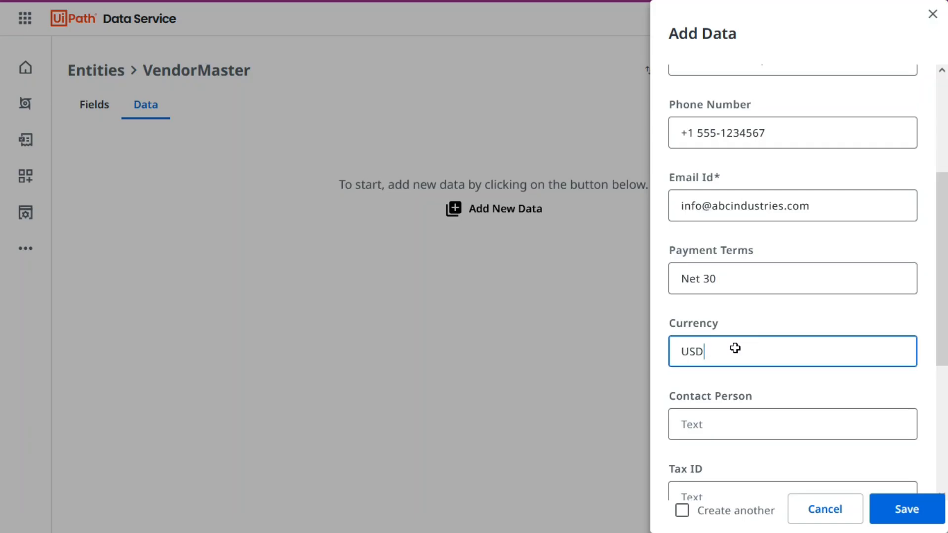
# - Copy the contact person's name and the tax ID of ABC Industries from the Excel workbook into the record
pyautogui.hotkey('alt', 'Tab')
pyautogui.press('Right')
pyautogui.hotkey('ctrl', 'c')
pyautogui.hotkey('alt', 'Tab')
pyautogui.click(749, 418)
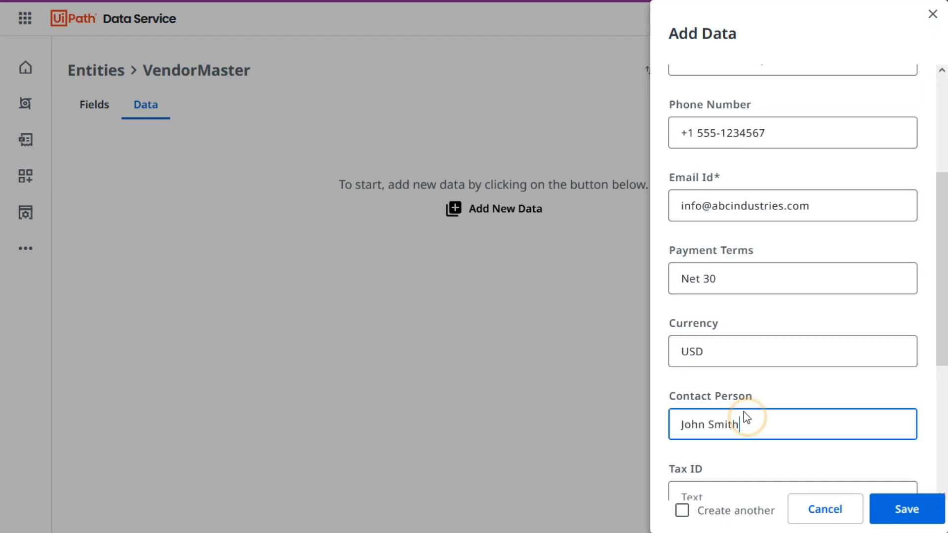
pyautogui.press('Tab')
pyautogui.hotkey('alt', 'Tab')
pyautogui.press('Right')
pyautogui.hotkey('ctrl', 'c')
pyautogui.hotkey('alt', 'Tab')
pyautogui.hotkey('ctrl', 'v')
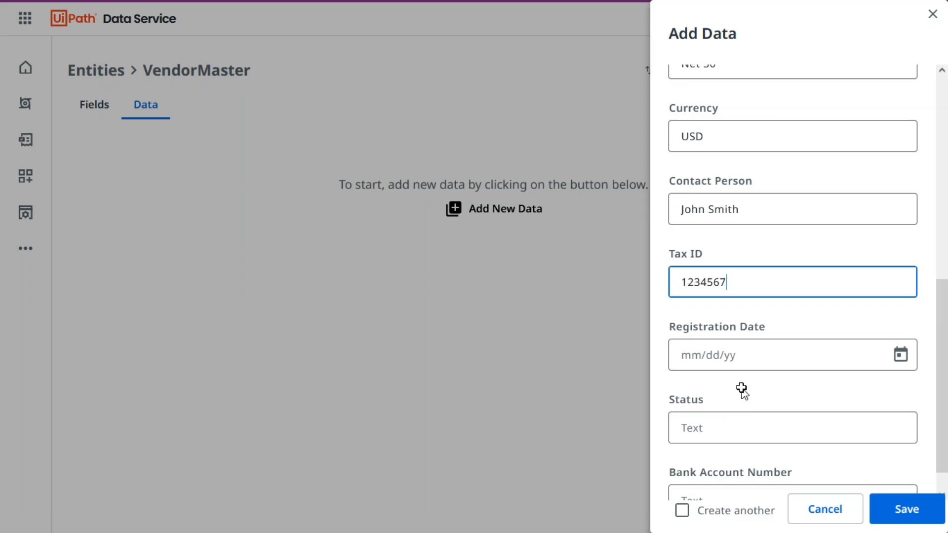
# - Try to paste the ABC Industries registration date from the Excel workbook into the Registration Date field, and clear the field
pyautogui.hotkey('alt', 'Tab')
pyautogui.press('Right')
pyautogui.hotkey('ctrl', 'c')
pyautogui.hotkey('alt', 'Tab')
pyautogui.click(726, 355)
pyautogui.hotkey('alt', 'Tab')
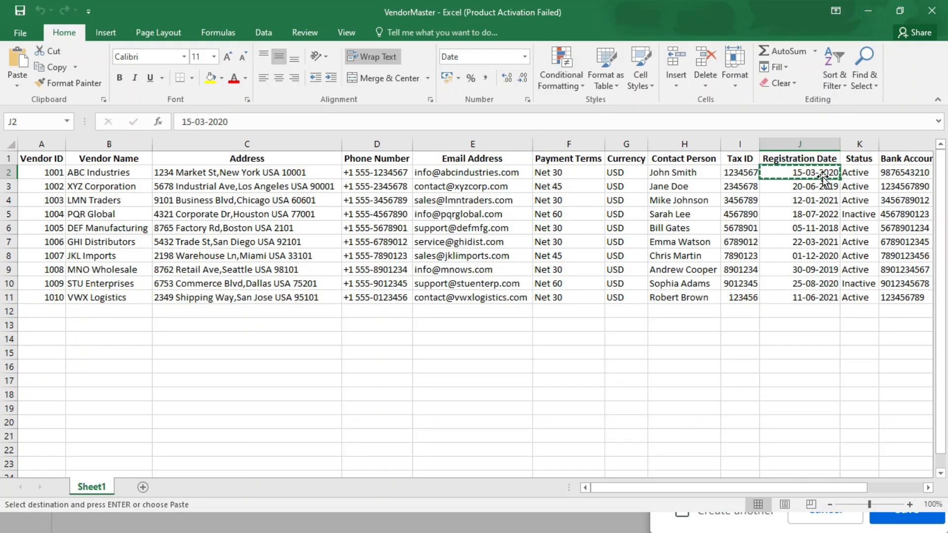
pyautogui.hotkey('alt', 'Tab')
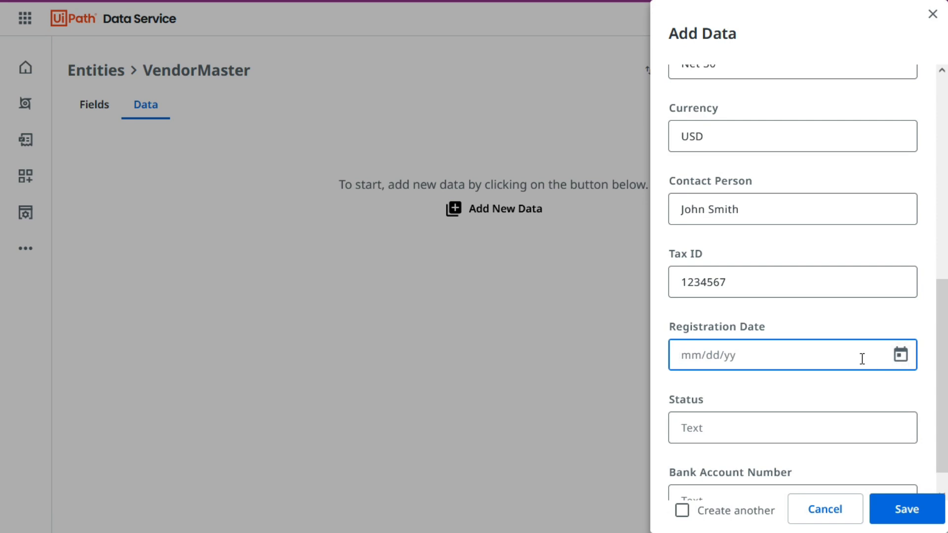
pyautogui.hotkey('ctrl', 'v')
pyautogui.hotkey('ctrl', 'a')
pyautogui.press('BackSpace')
# - Set the record's Registration Date to 3/15/2020 by picking the year, month and day from the calendar
pyautogui.click(903, 360)
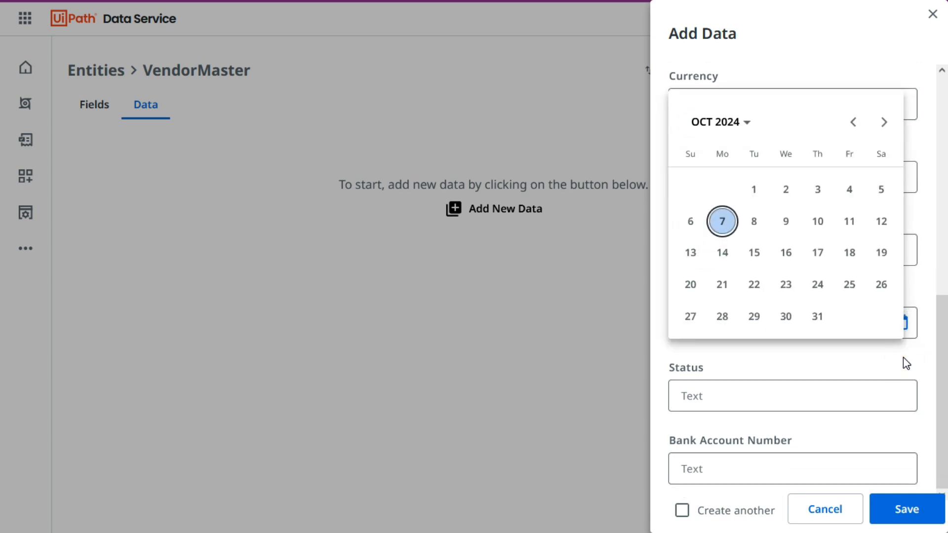
pyautogui.click(740, 127)
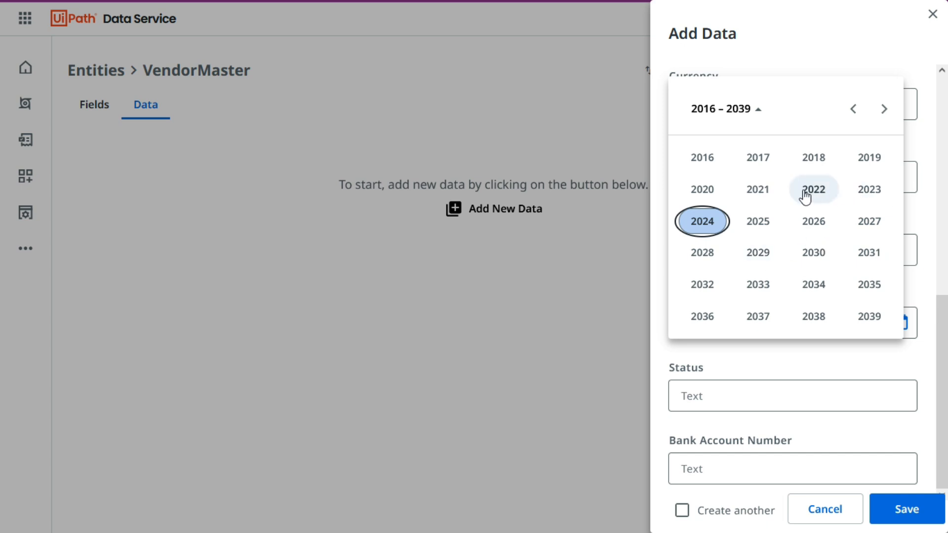
pyautogui.click(713, 197)
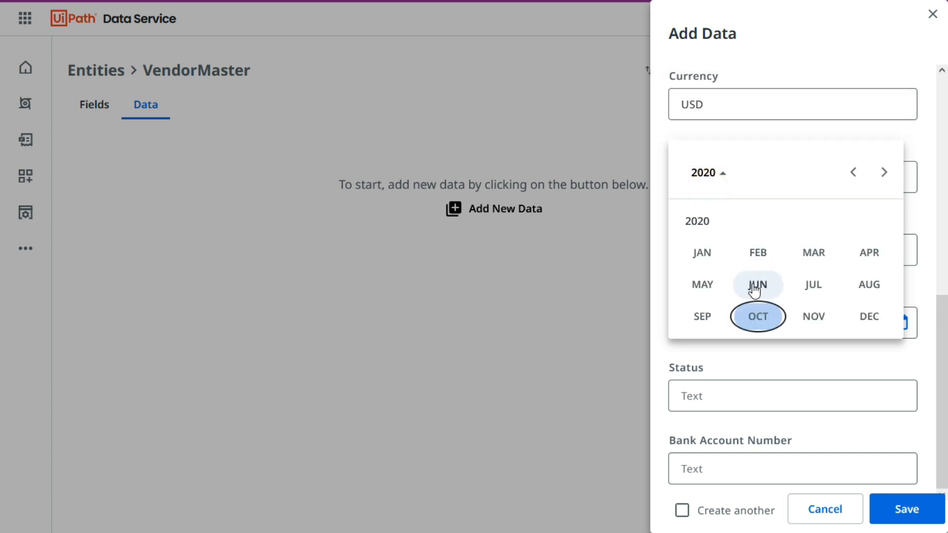
pyautogui.click(817, 258)
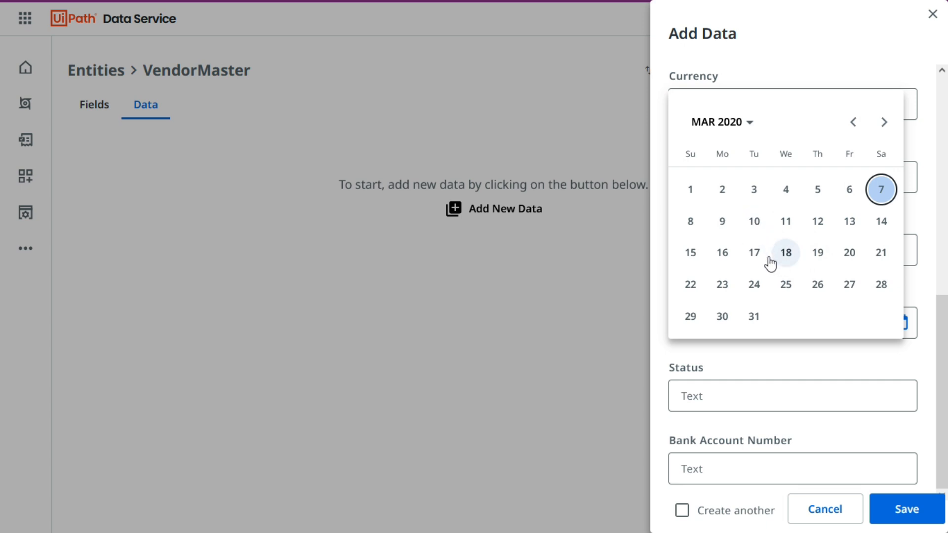
pyautogui.click(690, 253)
pyautogui.click(765, 283)
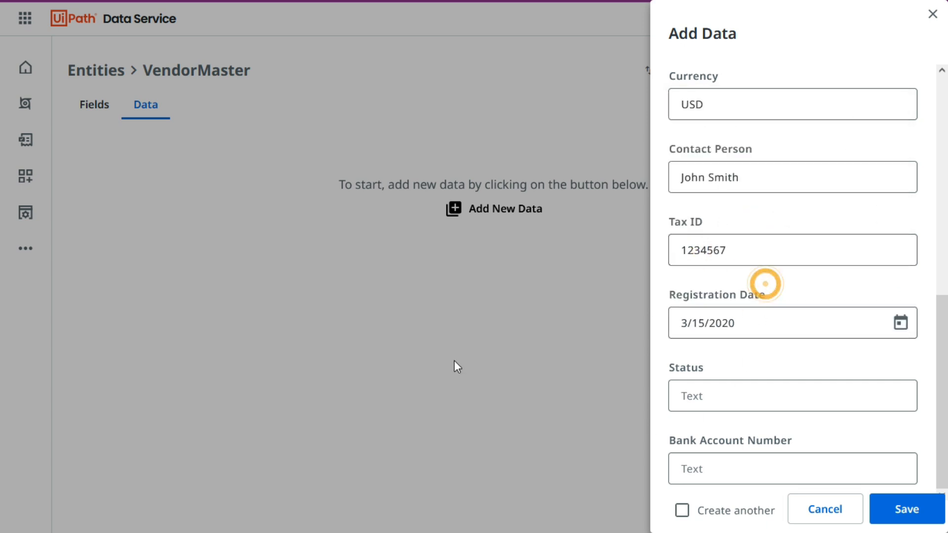
# - Fill in the record's Status with Active, copied from row 2 of the Excel workbook
pyautogui.hotkey('alt', 'Tab')
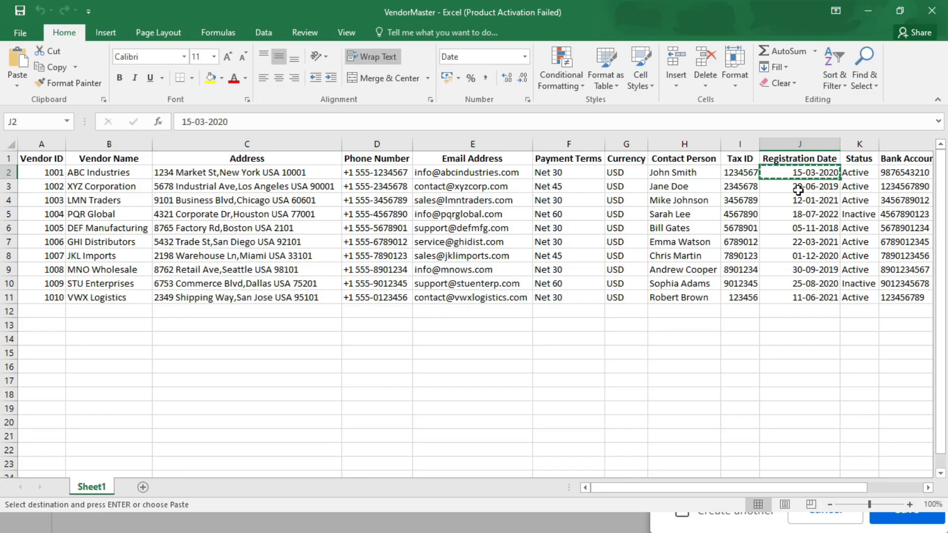
pyautogui.hotkey('alt', 'Tab')
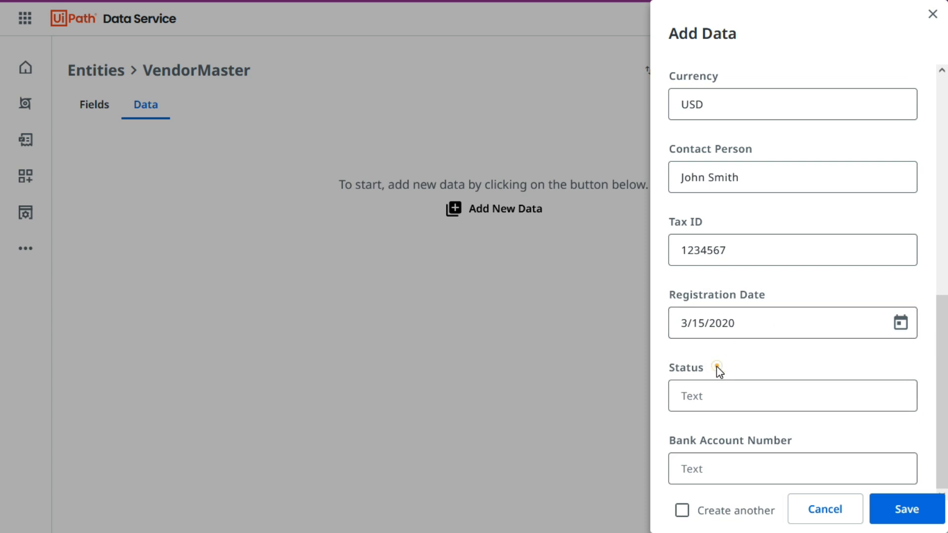
pyautogui.hotkey('alt', 'Tab')
pyautogui.press('Right')
pyautogui.hotkey('ctrl', 'c')
pyautogui.hotkey('alt', 'Tab')
pyautogui.click(741, 394)
pyautogui.hotkey('ctrl', 'v')
# - Copy the bank account number of ABC Industries from the Excel workbook into the record's Bank Account Number field
pyautogui.hotkey('alt', 'Tab')
pyautogui.press('Right')
pyautogui.hotkey('ctrl', 'c')
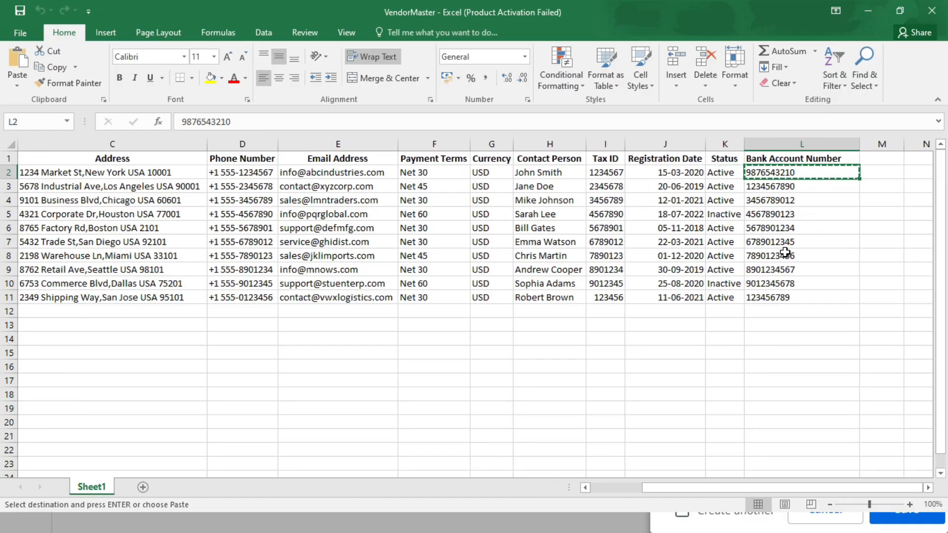
pyautogui.hotkey('alt', 'Tab')
pyautogui.click(741, 465)
pyautogui.hotkey('ctrl', 'v')
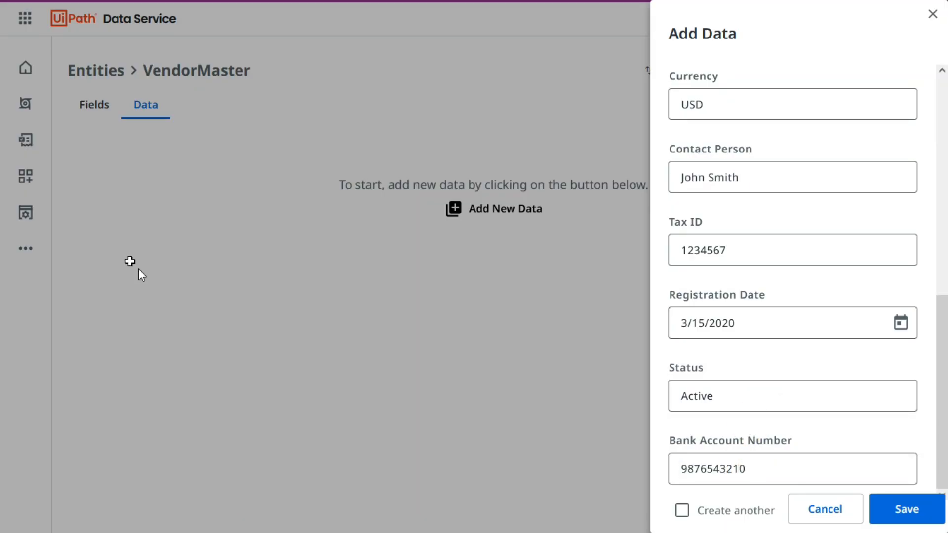
# - Save the ABC Industries record with the option to create another record enabled
pyautogui.hotkey('alt', 'Tab')
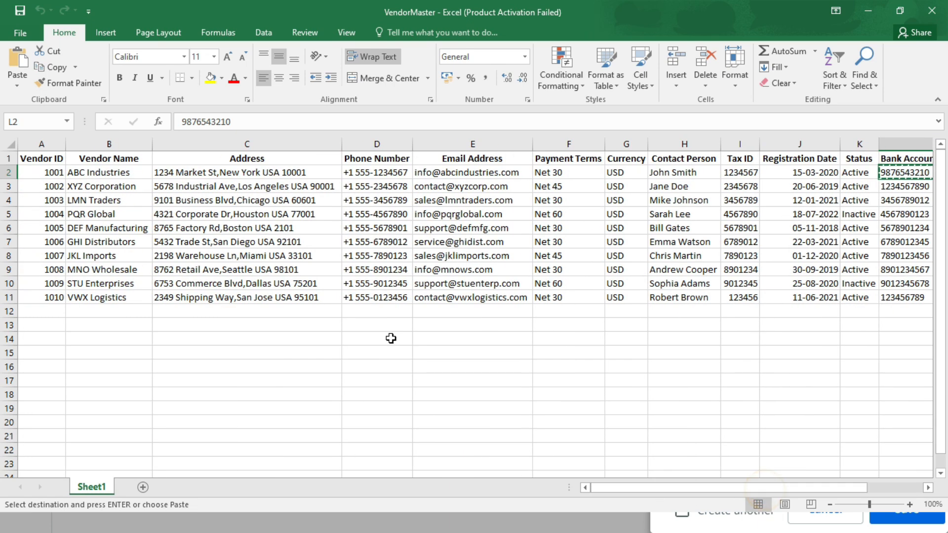
pyautogui.hotkey('alt', 'Tab')
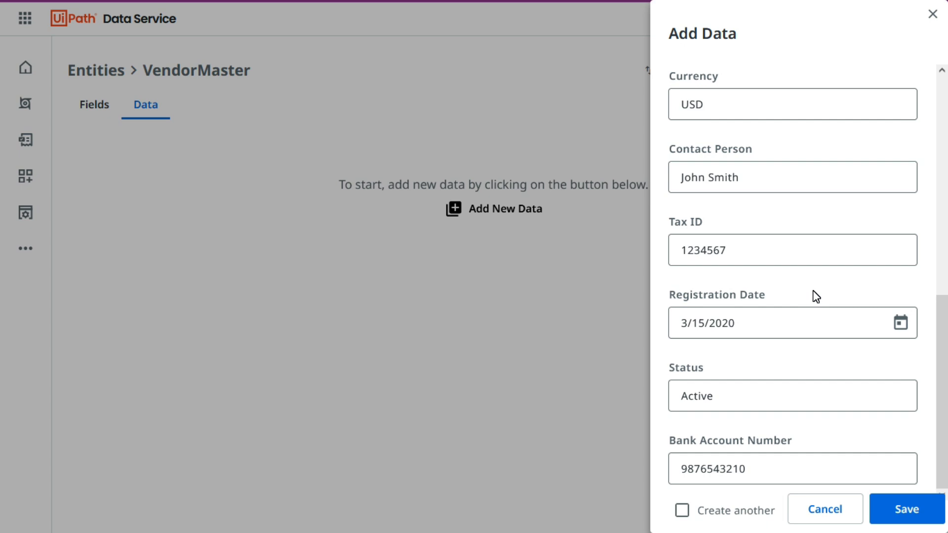
pyautogui.click(682, 510)
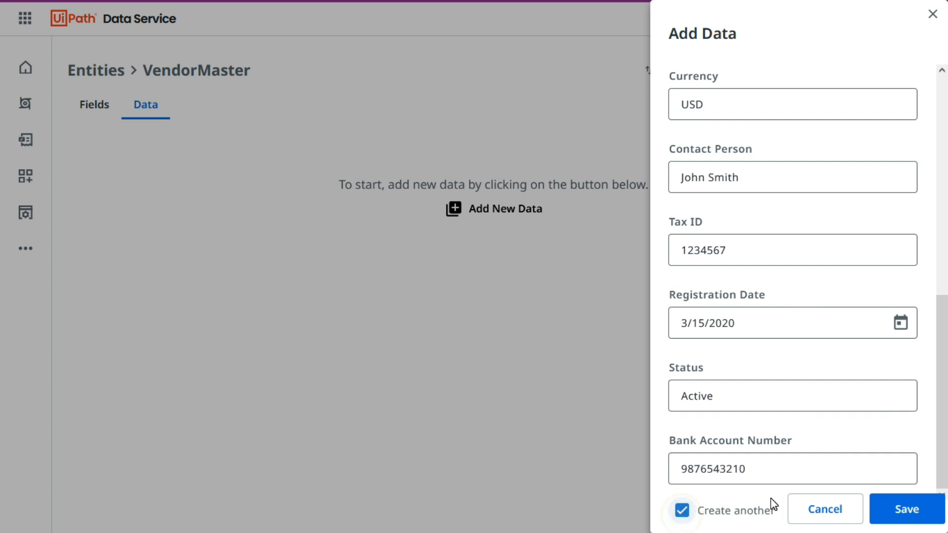
pyautogui.click(913, 516)
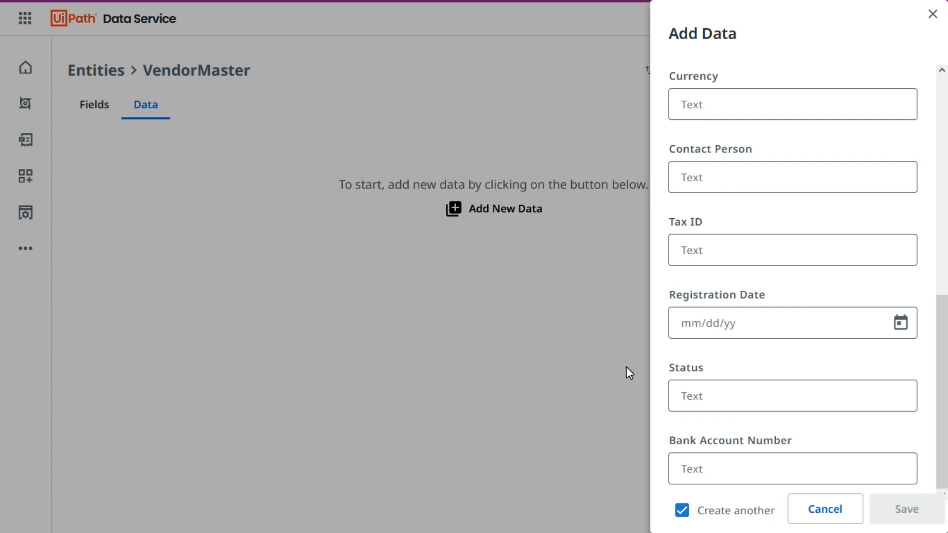
# - Fill in the new record with Vendor ID 1002, vendor name XYZ Corporation and its contact and payment details from row 3 of the Excel workbook
pyautogui.write('1002')
pyautogui.press('Tab')
pyautogui.hotkey('ctrl', 'v')
pyautogui.press('Tab')
pyautogui.hotkey('alt', 'Tab')
pyautogui.hotkey('ctrl', 'c')
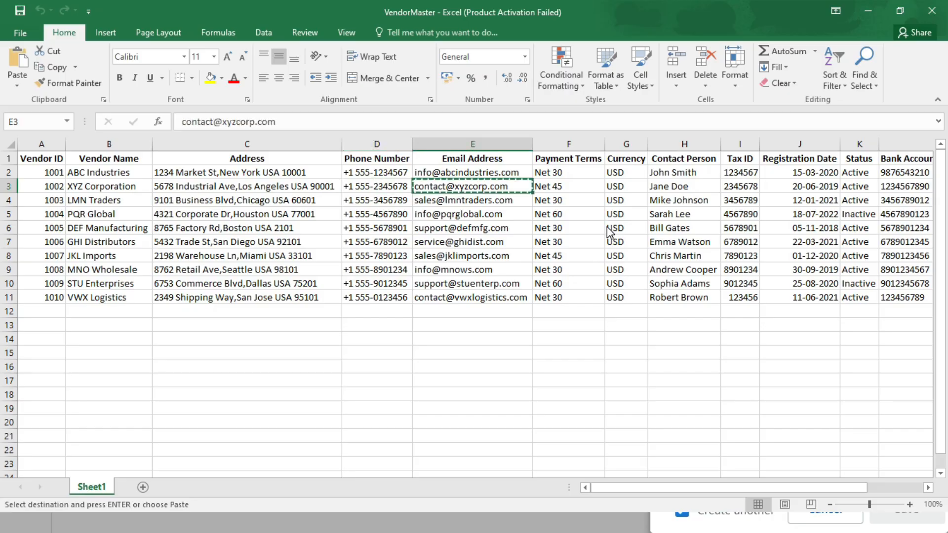
pyautogui.press('Right')
pyautogui.hotkey('alt', 'Tab')
pyautogui.hotkey('ctrl', 'v')
pyautogui.hotkey('alt', 'Tab')
pyautogui.hotkey('alt', 'Tab')
pyautogui.hotkey('ctrl', 'v')
# - Set the XYZ Corporation record's Registration Date to 6/20/2019 using the calendar
pyautogui.click(901, 323)
pyautogui.click(869, 125)
pyautogui.click(817, 220)
# - Enter Status Active and the bank account number for XYZ Corporation, and save the record with Create another turned off
pyautogui.click(712, 399)
pyautogui.hotkey('ctrl', 'v')
pyautogui.click(712, 470)
pyautogui.hotkey('ctrl', 'v')
pyautogui.click(682, 511)
pyautogui.click(908, 510)
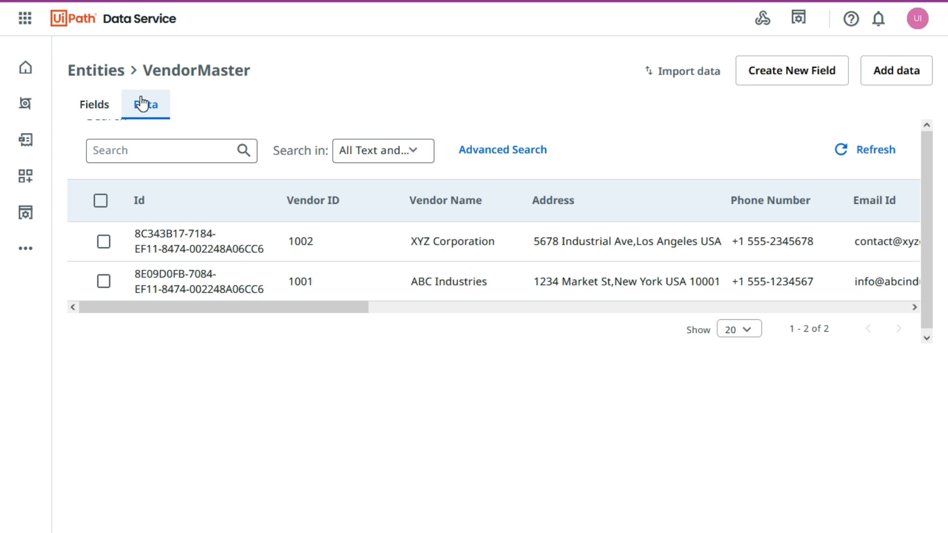
# - Refresh the Entities list, reopen VendorMaster, and review its fields and stored records
pyautogui.click(114, 75)
pyautogui.click(877, 131)
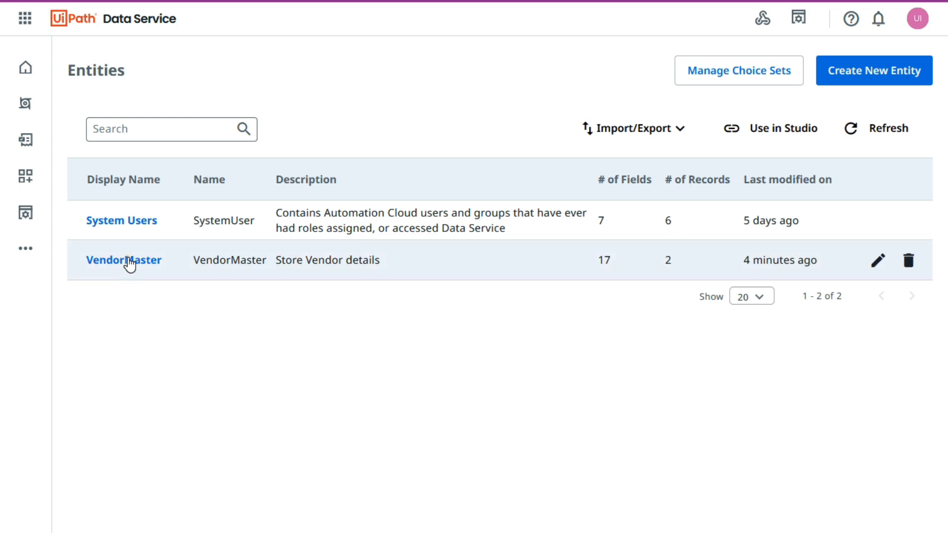
pyautogui.click(129, 261)
pyautogui.scroll(-4, 207, 387)
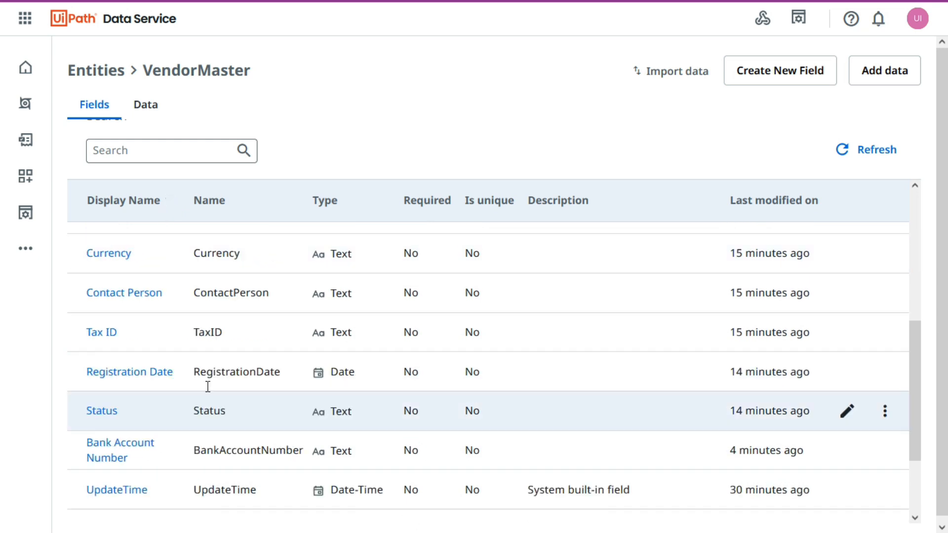
pyautogui.click(145, 101)
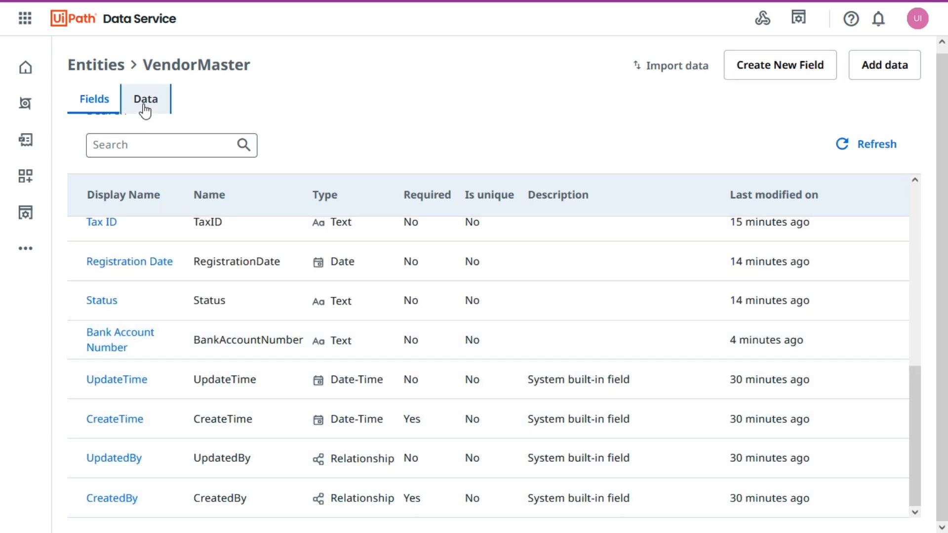
pyautogui.moveTo(255, 308)
pyautogui.mouseDown()
pyautogui.moveTo(806, 311)
pyautogui.moveTo(261, 310)
pyautogui.mouseUp()
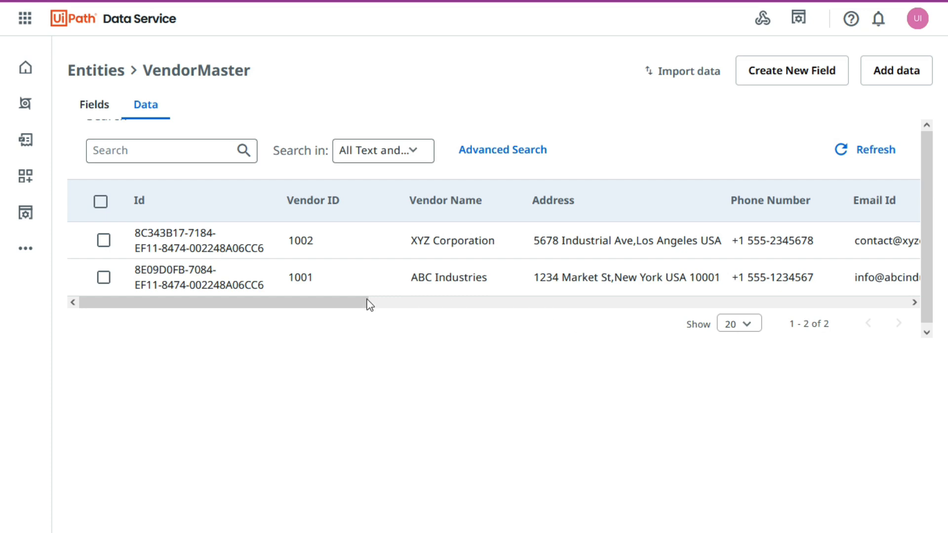
# - Change the vendor name of the XYZ Corporation record to XYZ Industries directly in the data table and save it
pyautogui.moveTo(291, 307); pyautogui.dragTo(343, 306)
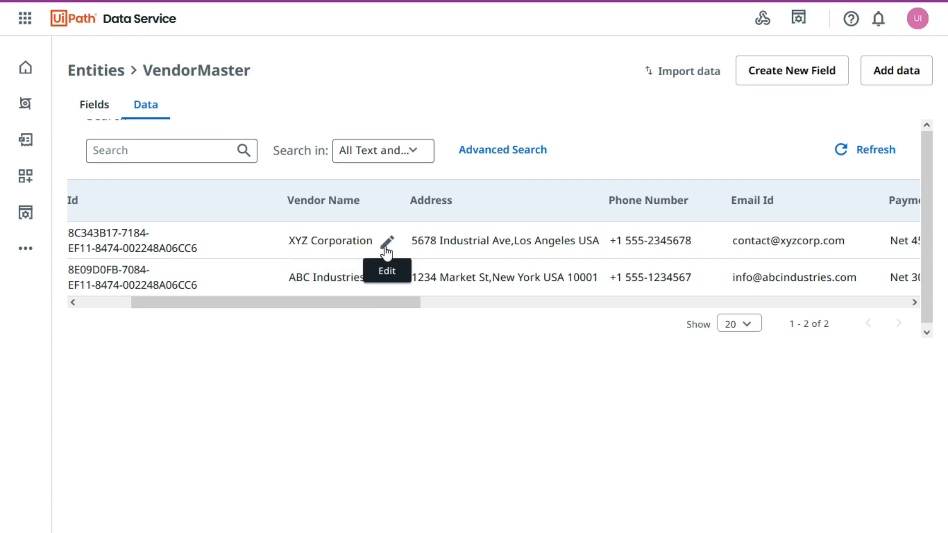
pyautogui.click(386, 245)
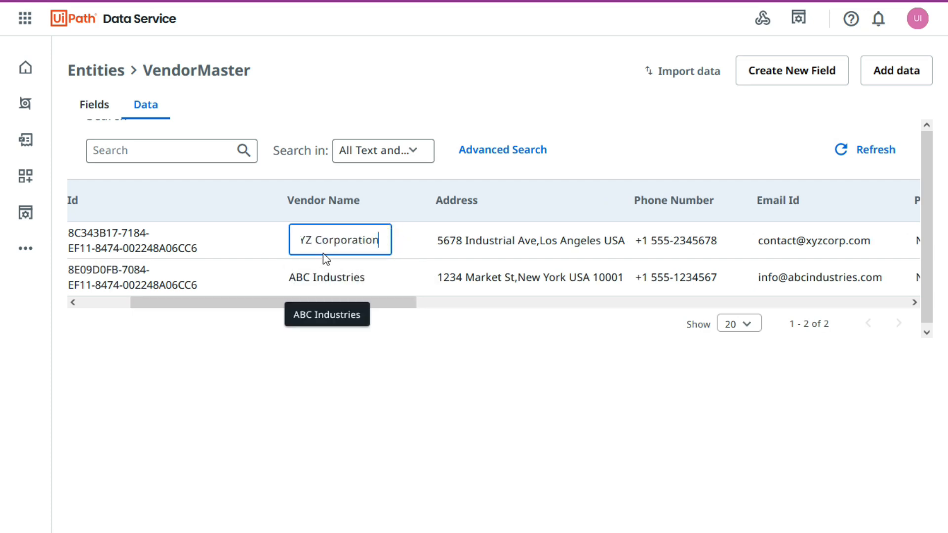
pyautogui.moveTo(317, 242); pyautogui.dragTo(405, 239)
pyautogui.write('Idus')
pyautogui.write('ries')
pyautogui.click(327, 241)
pyautogui.write('n')
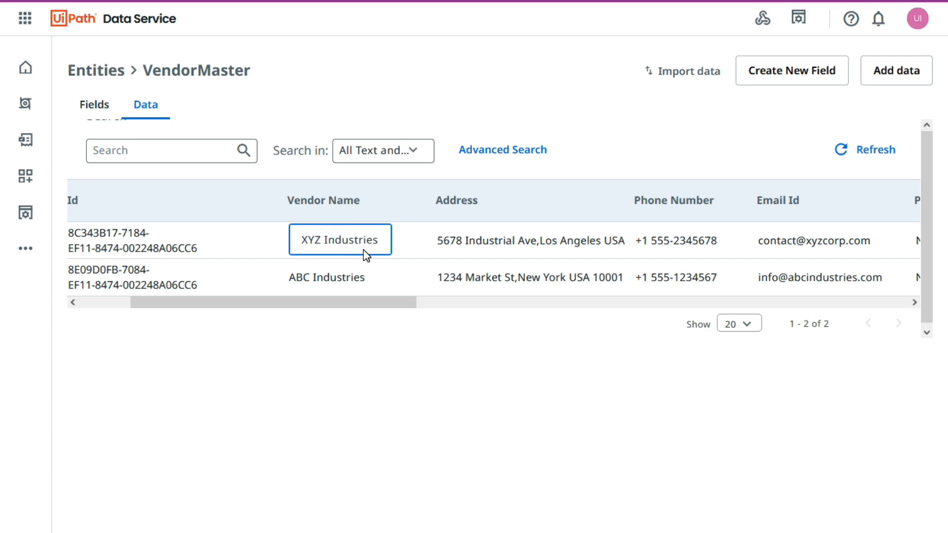
pyautogui.click(414, 237)
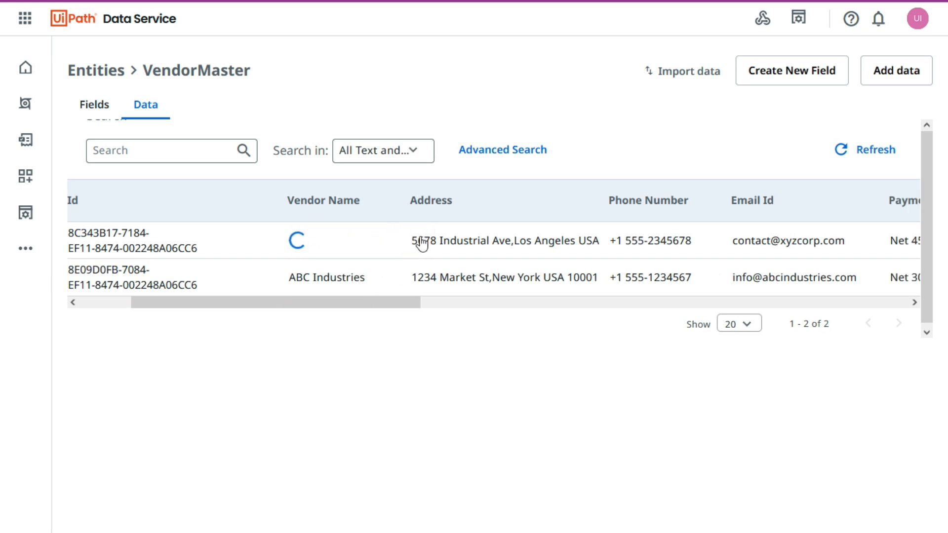
pyautogui.hscroll(3, 316, 237)
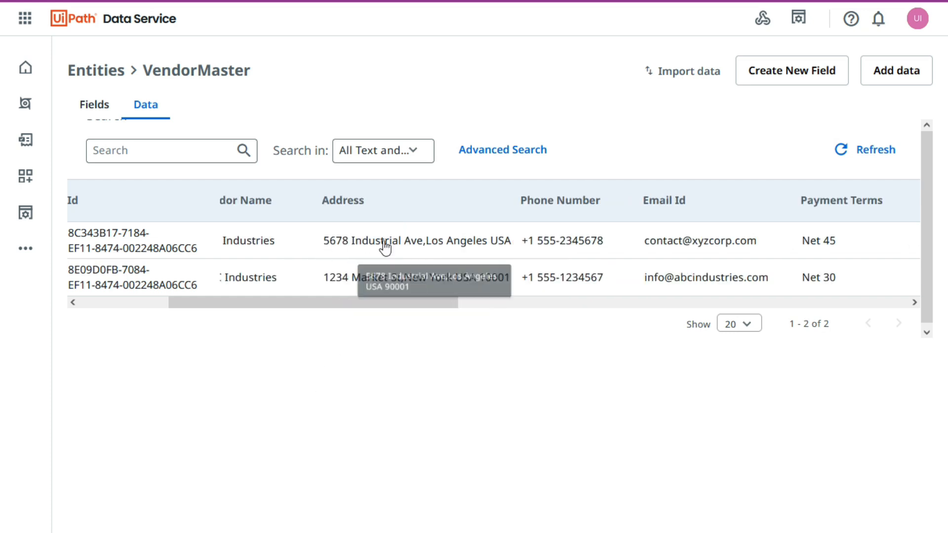
pyautogui.moveTo(614, 246)
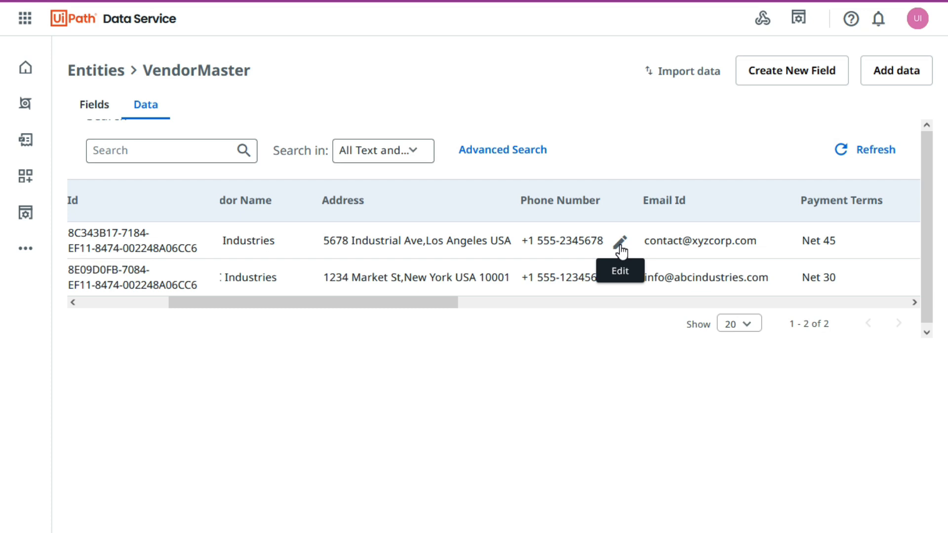
pyautogui.click(247, 246)
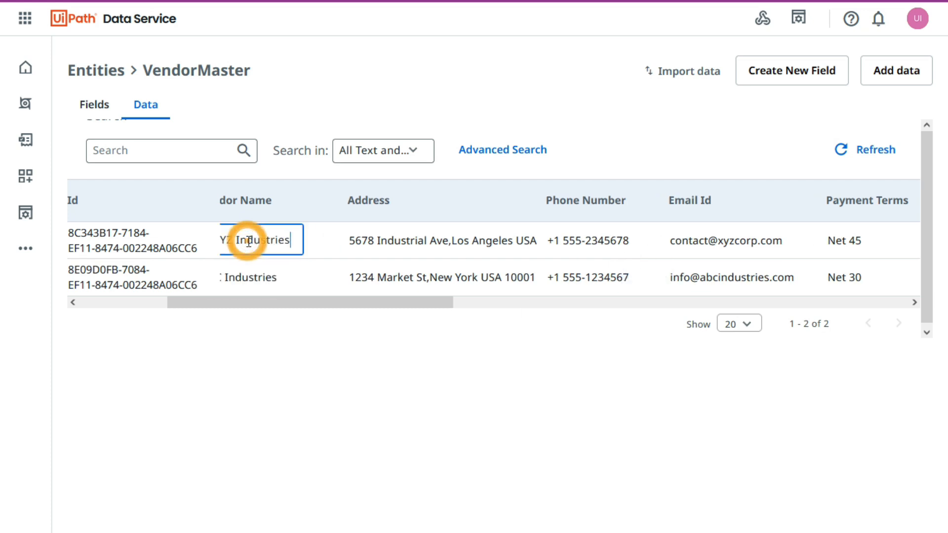
pyautogui.click(416, 251)
pyautogui.click(571, 245)
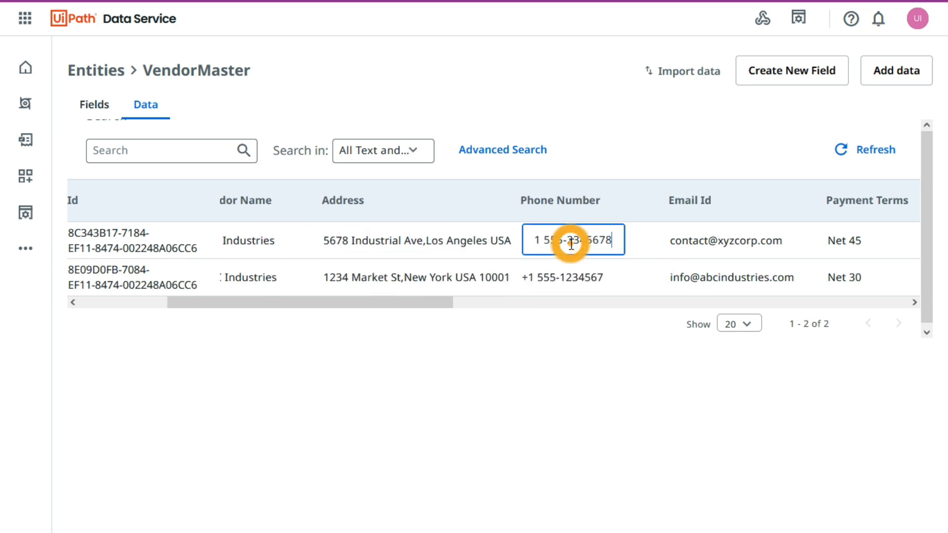
pyautogui.click(497, 344)
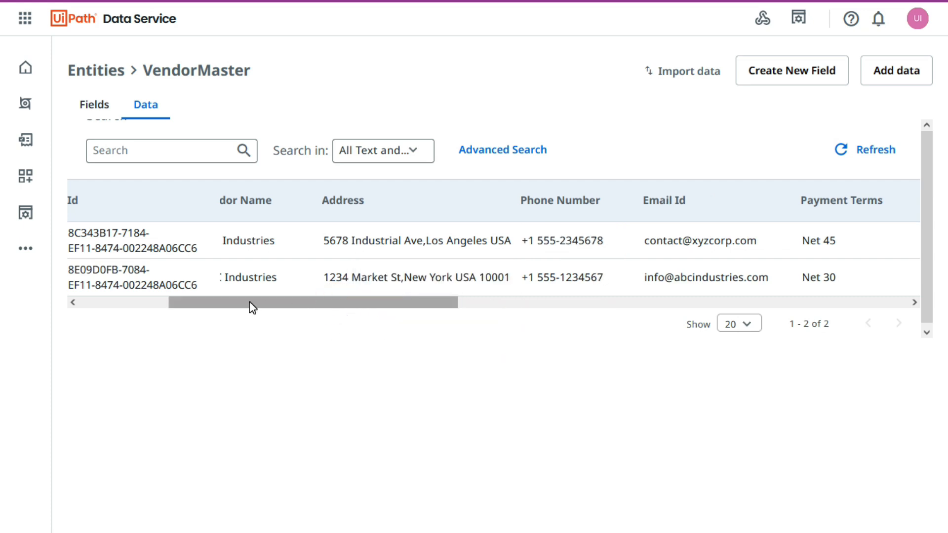
# - Delete the XYZ Industries record with Vendor ID 1002 from the VendorMaster data
pyautogui.moveTo(364, 303); pyautogui.dragTo(213, 377)
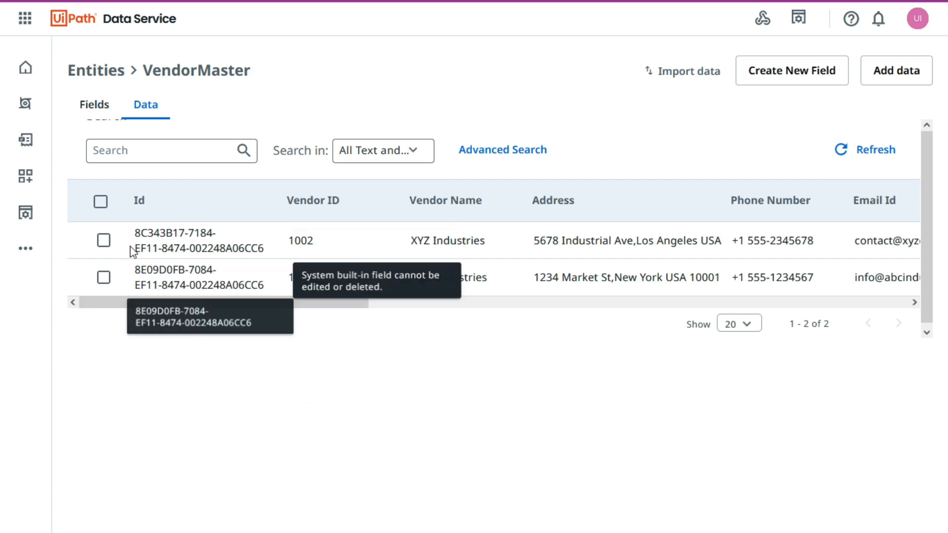
pyautogui.click(104, 241)
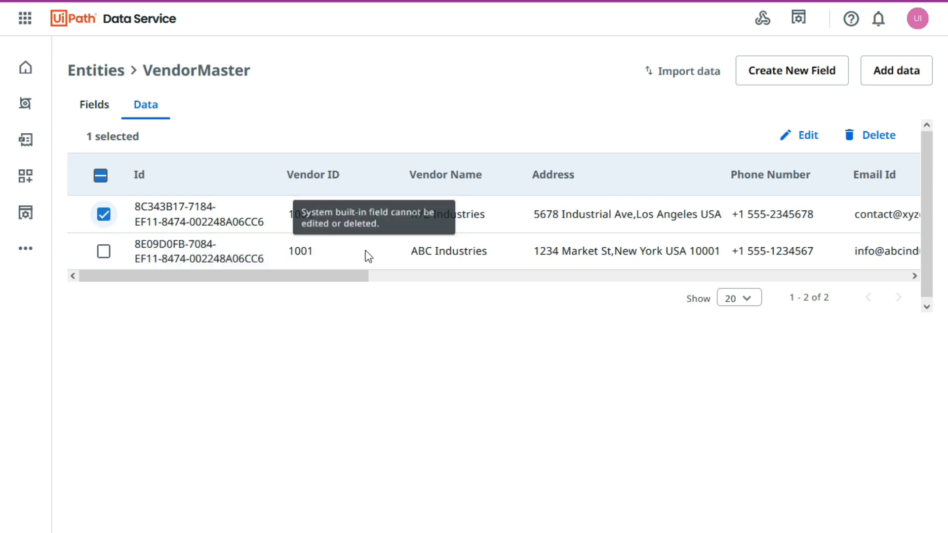
pyautogui.moveTo(302, 277); pyautogui.dragTo(664, 286)
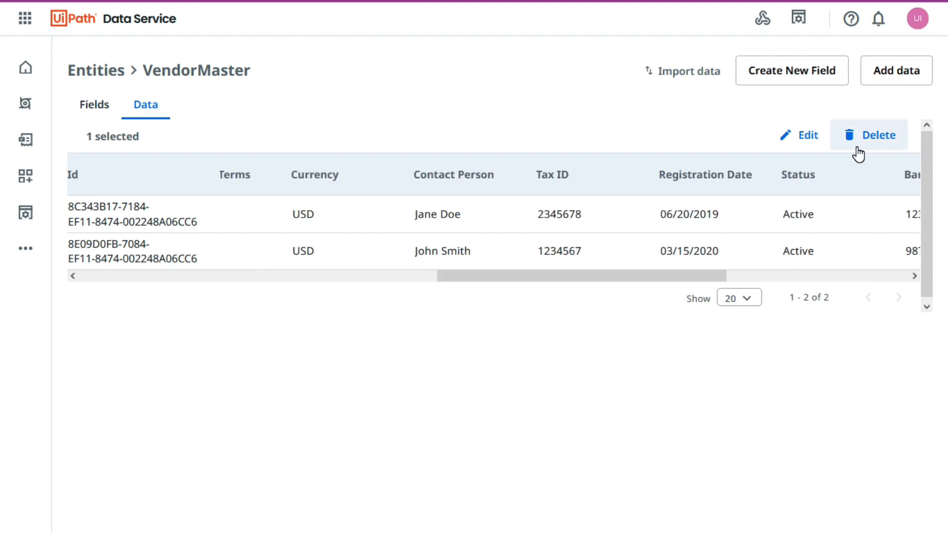
pyautogui.click(871, 134)
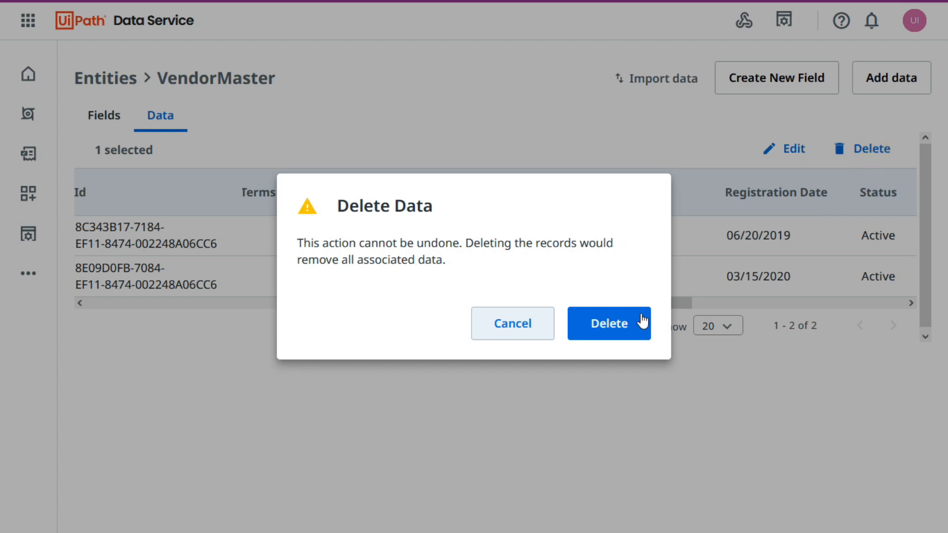
pyautogui.click(608, 330)
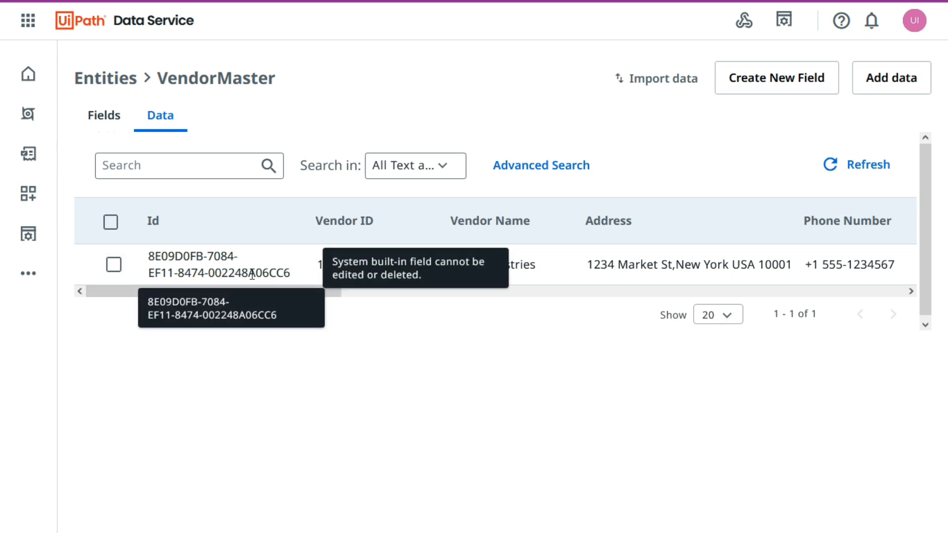
pyautogui.click(743, 427)
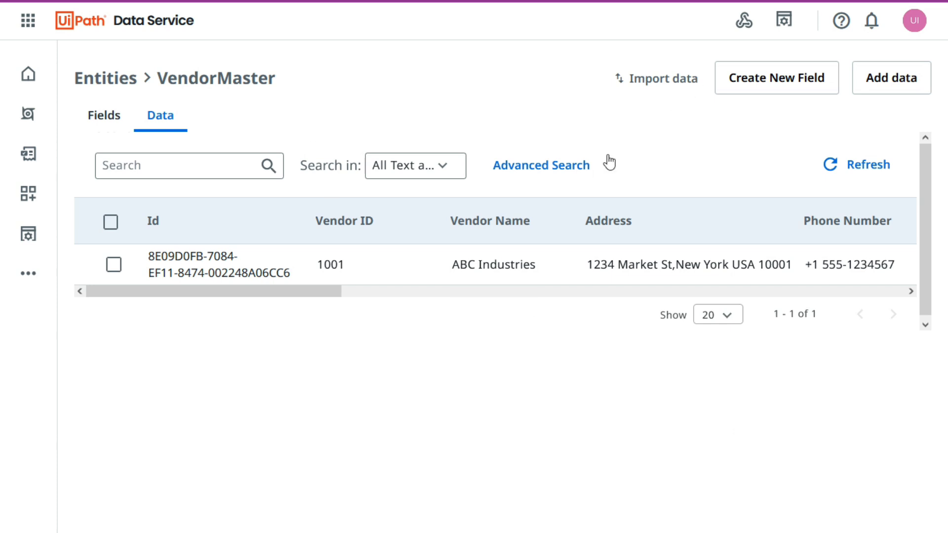